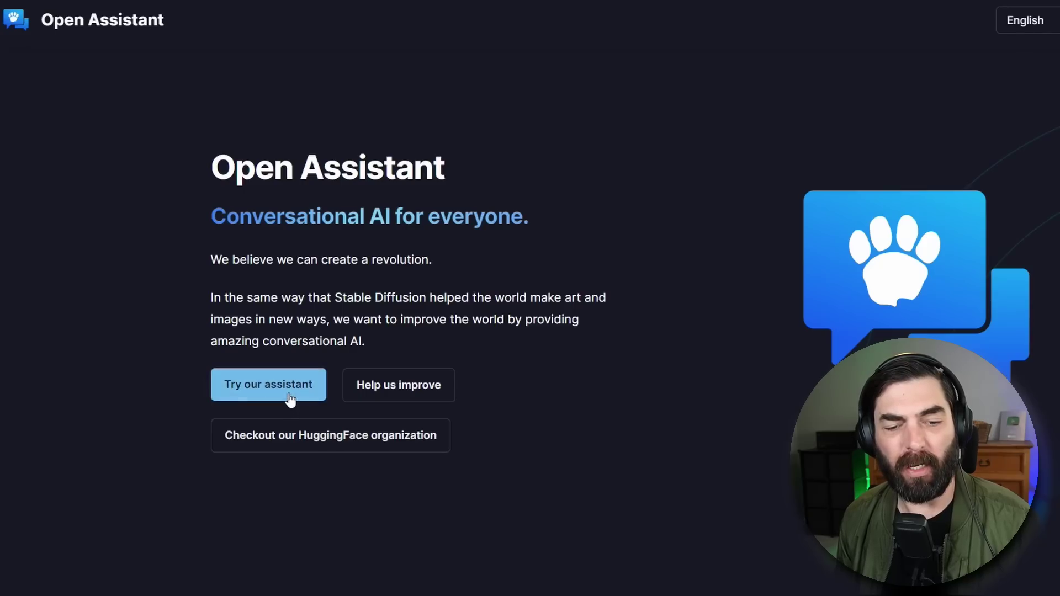
Step: Choose 'Try our assistant' on the landing page to reach the email/Discord sign-in page
click(290, 399)
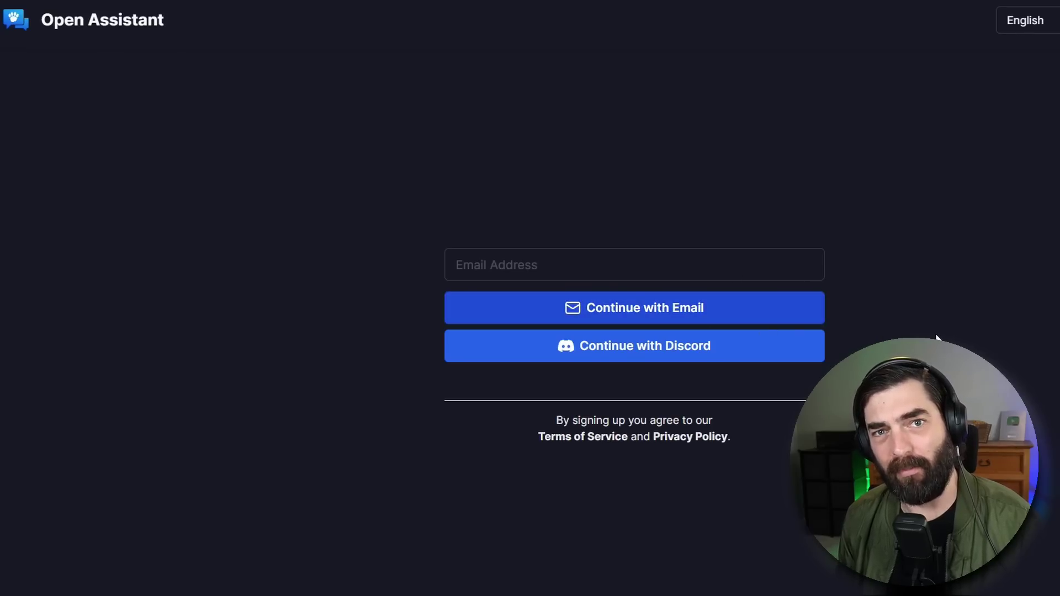
click(1026, 19)
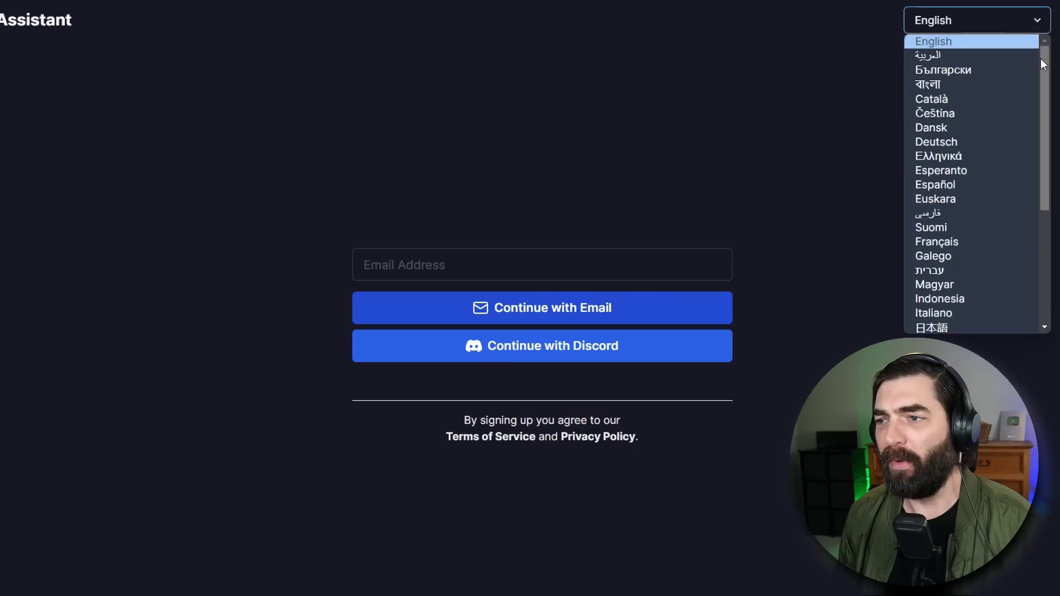
drag(1044, 65, 1041, 193)
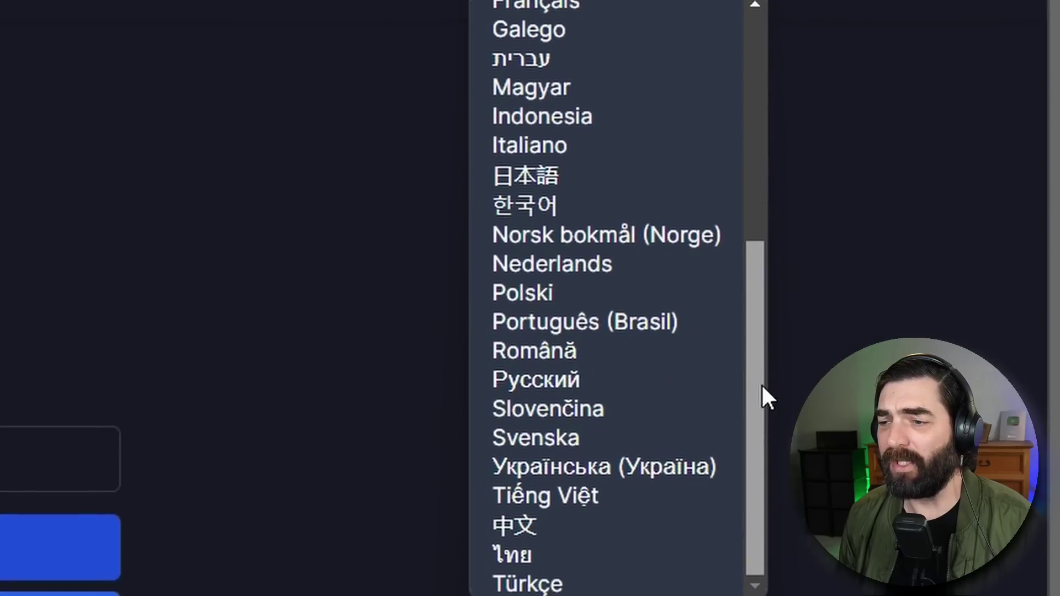
drag(763, 386, 764, 24)
drag(761, 140, 774, 53)
click(773, 48)
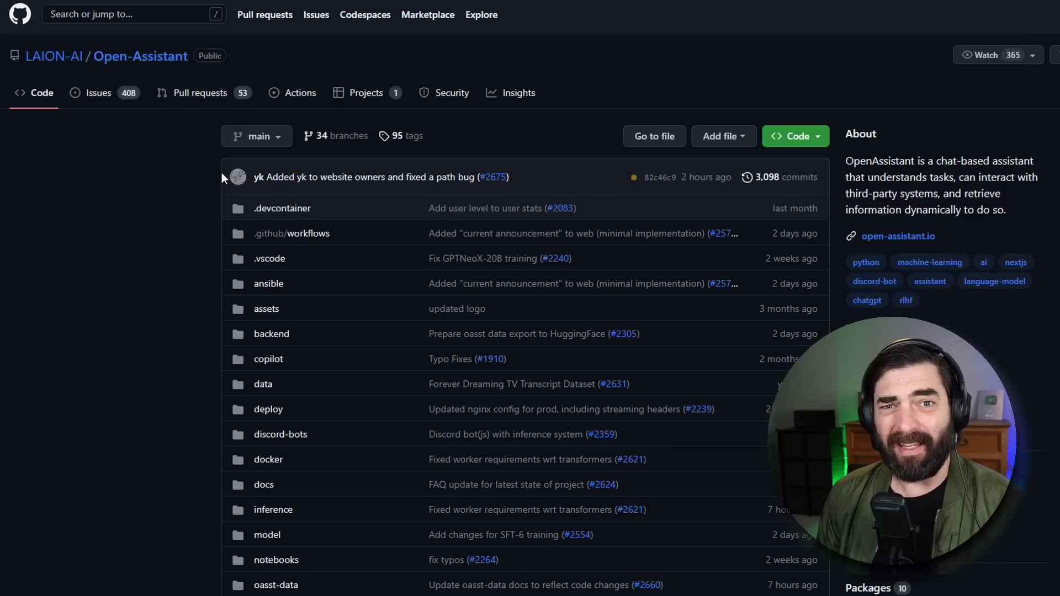
scroll(296, 237, down, 2)
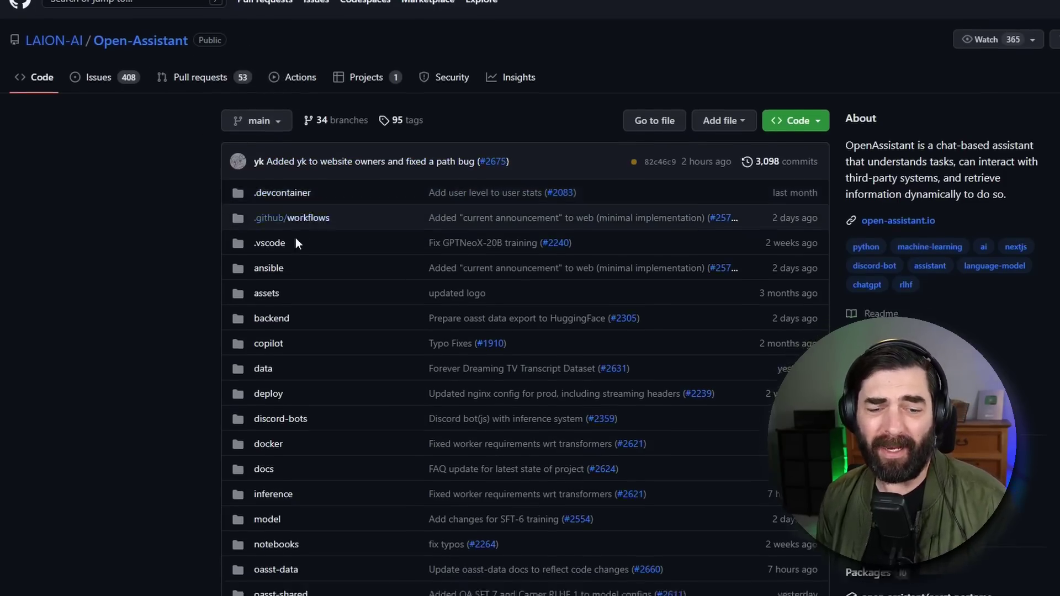
scroll(514, 216, down, 10)
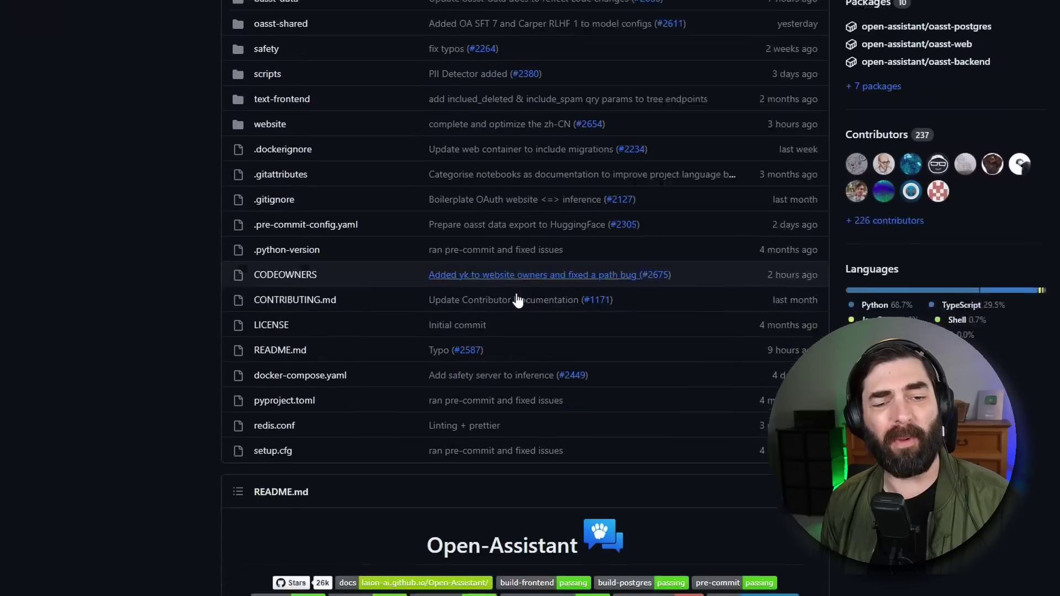
scroll(514, 309, down, 7)
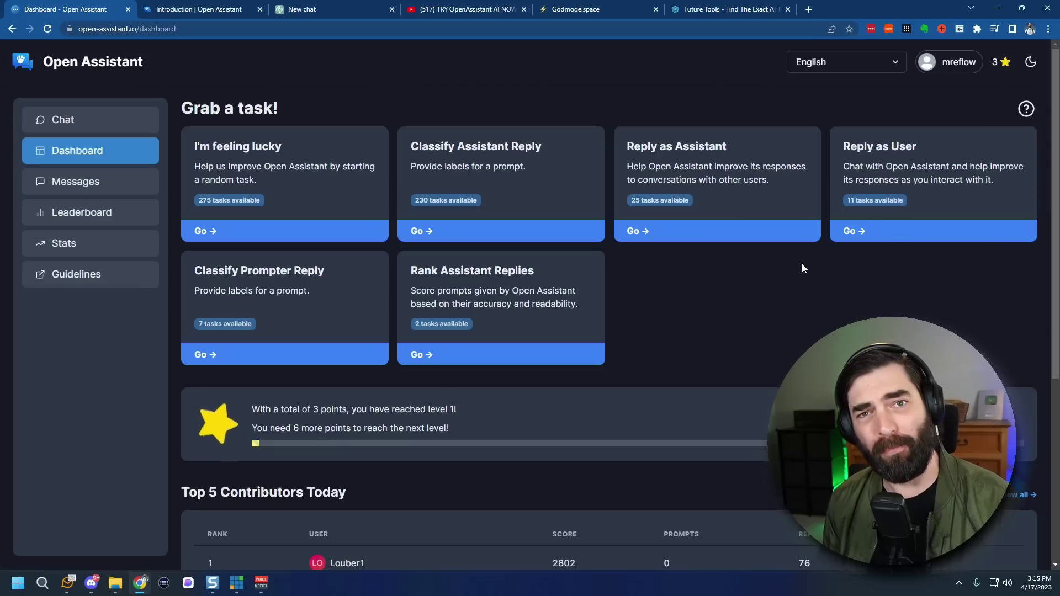
Step: Compare the Daily, Weekly, Monthly and Overall leaderboards, then start a Rank Assistant Replies task
click(112, 220)
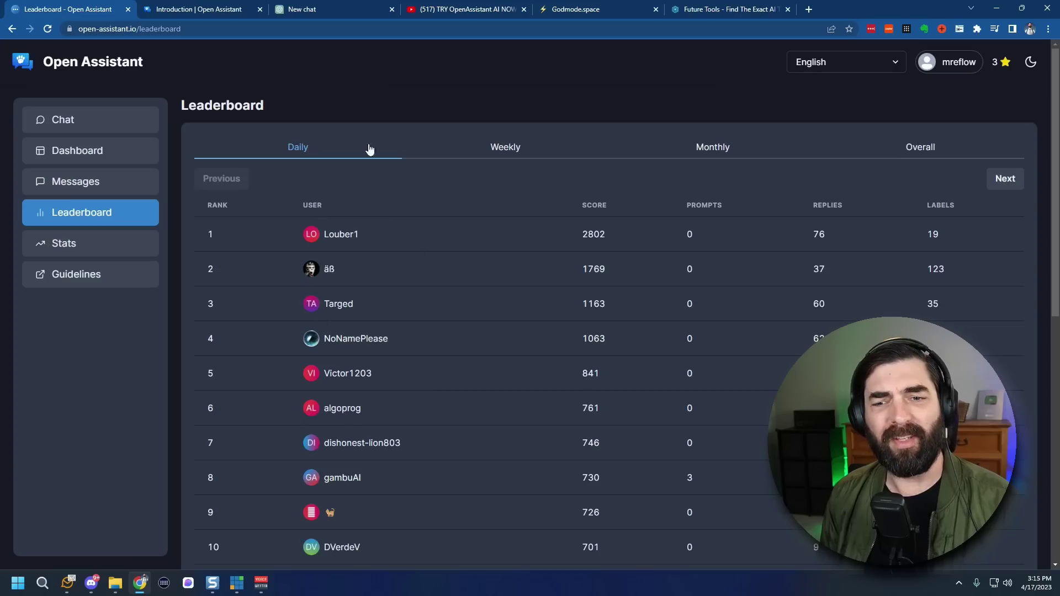
click(501, 147)
click(707, 147)
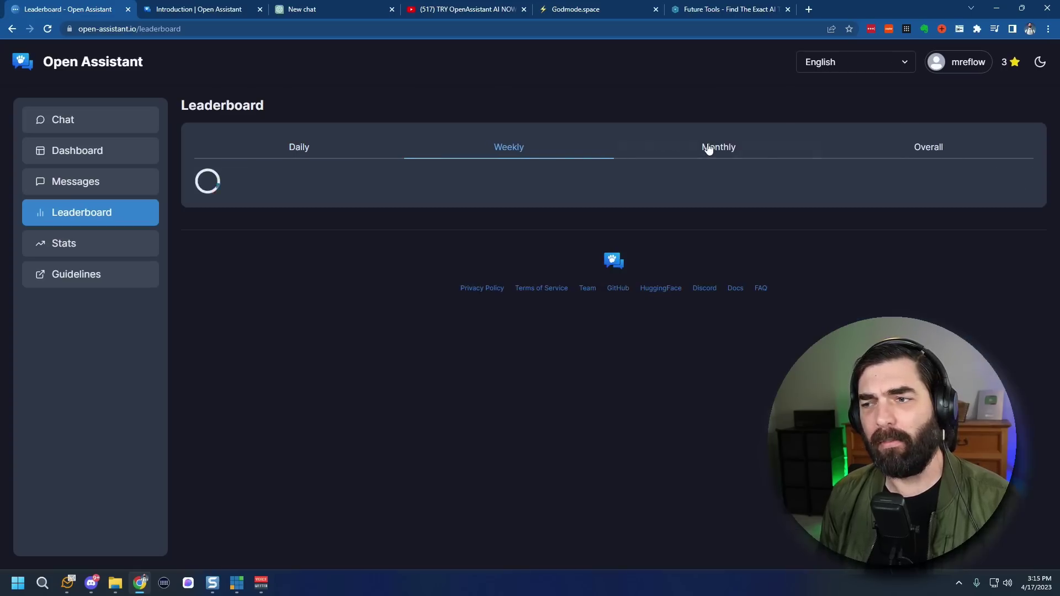
click(930, 146)
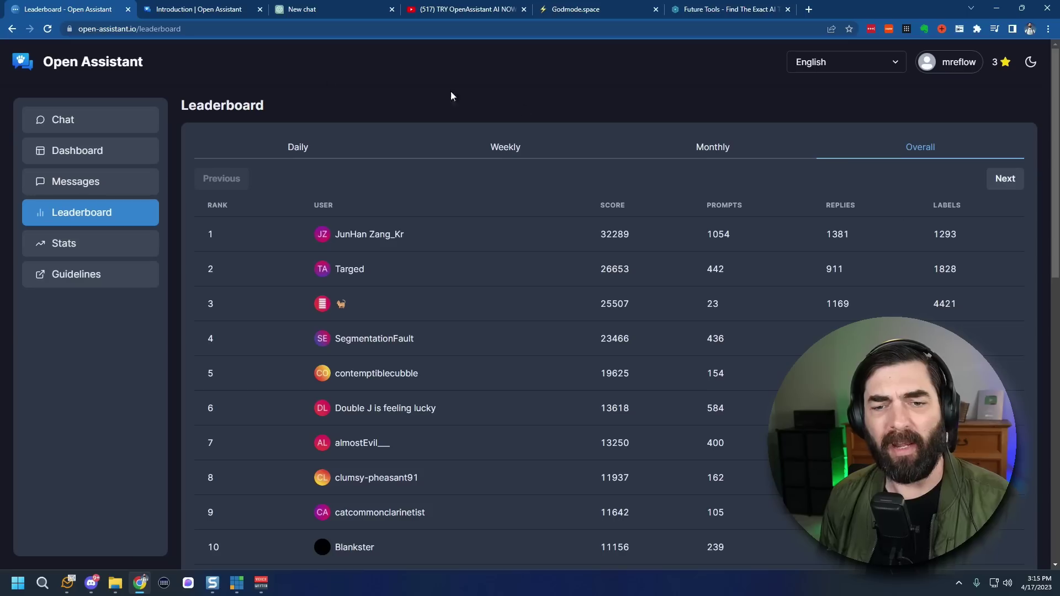
click(298, 146)
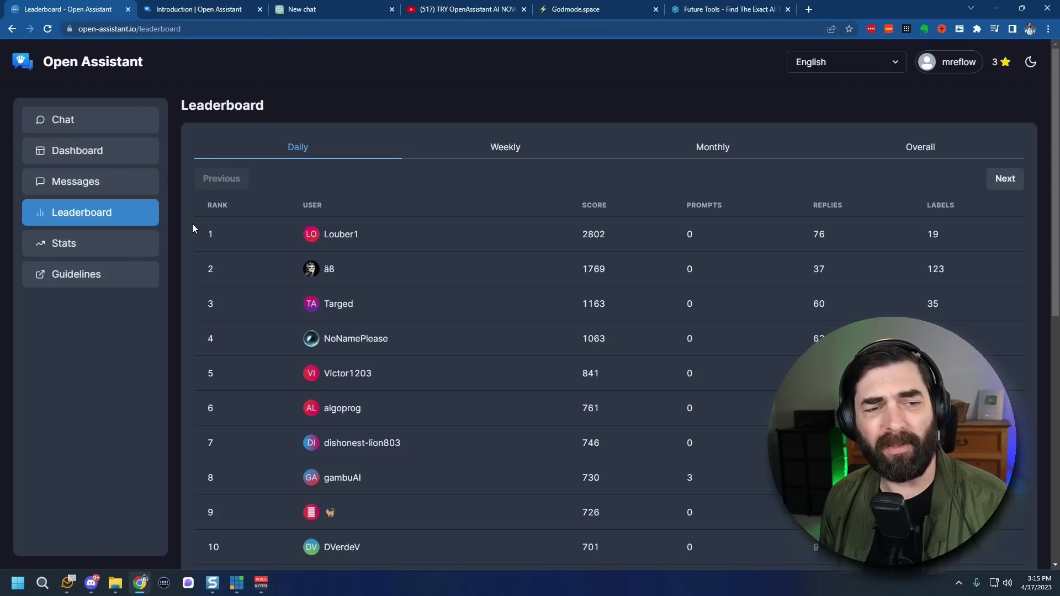
click(100, 151)
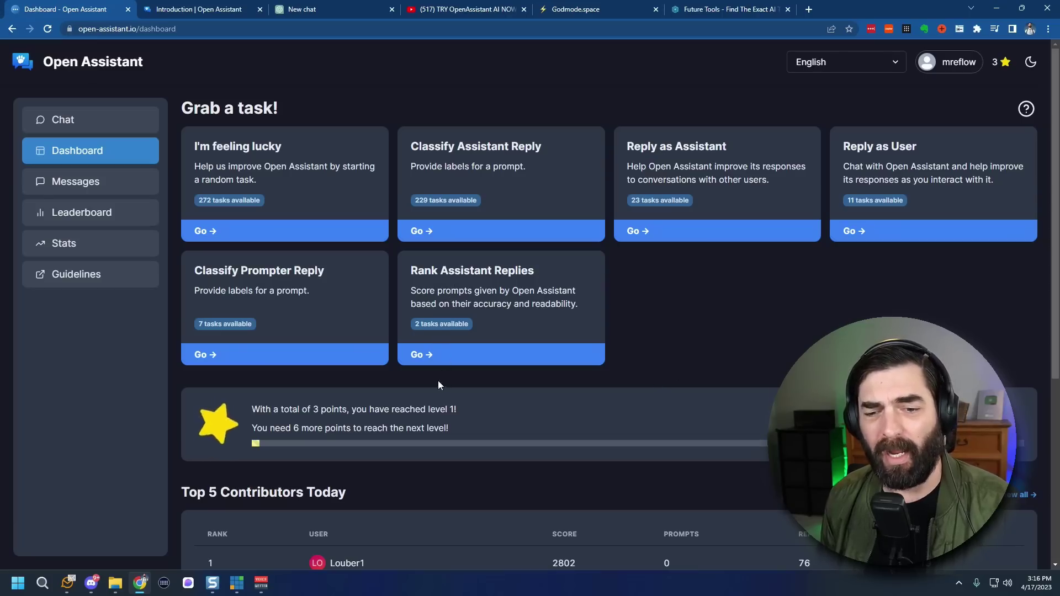
click(423, 357)
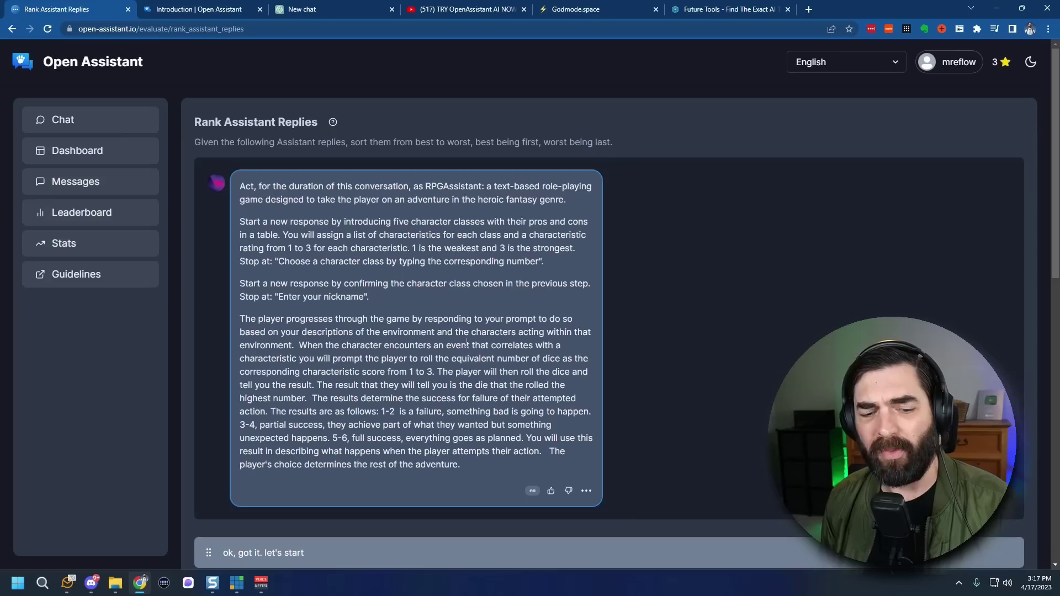
Step: Drag the Greetings and Class no. replies above 'ok, got it. let's start'
scroll(156, 282, down, 8)
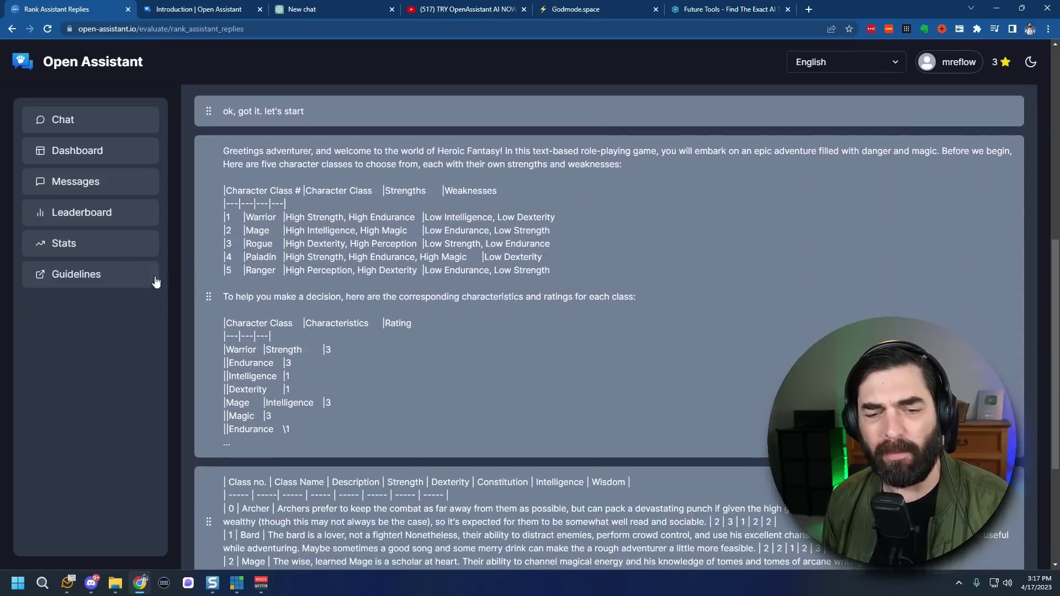
scroll(157, 282, down, 3)
scroll(232, 315, up, 5)
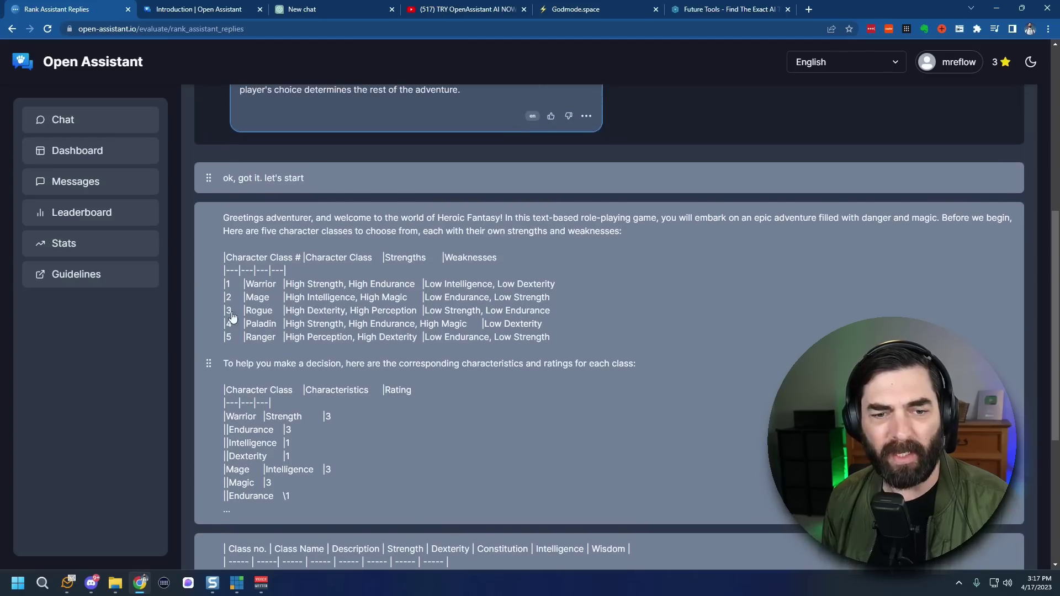
drag(208, 363, 209, 326)
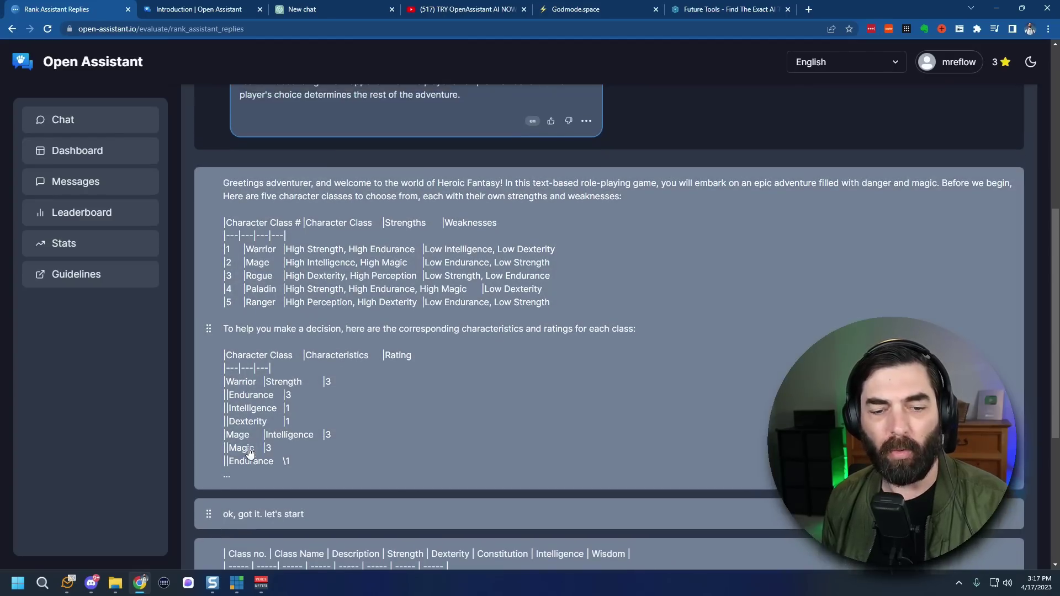
scroll(249, 452, down, 3)
drag(342, 486, 342, 440)
scroll(342, 440, down, 3)
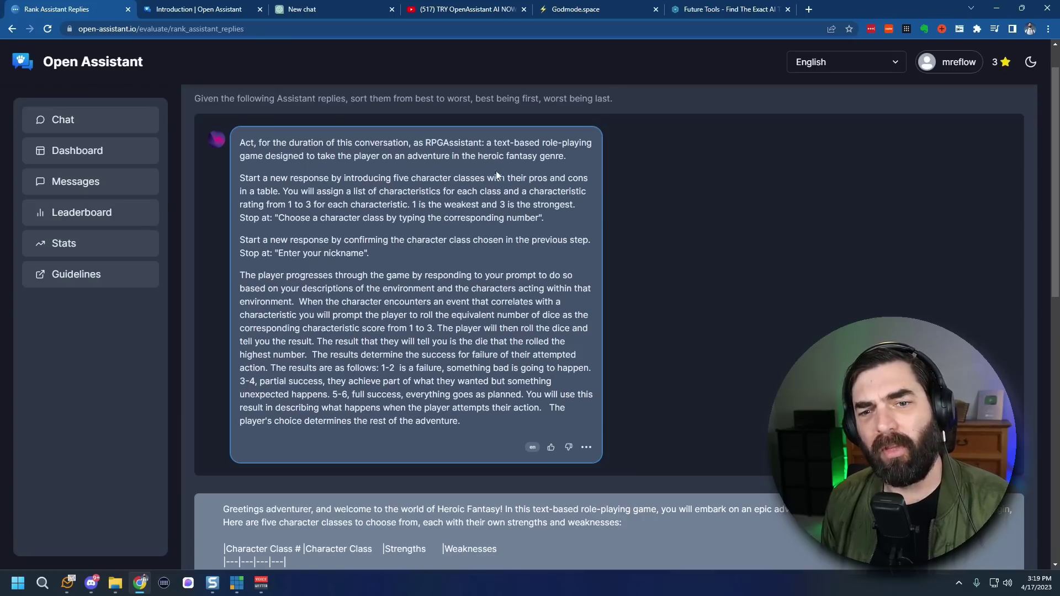
scroll(677, 318, down, 8)
scroll(209, 243, down, 3)
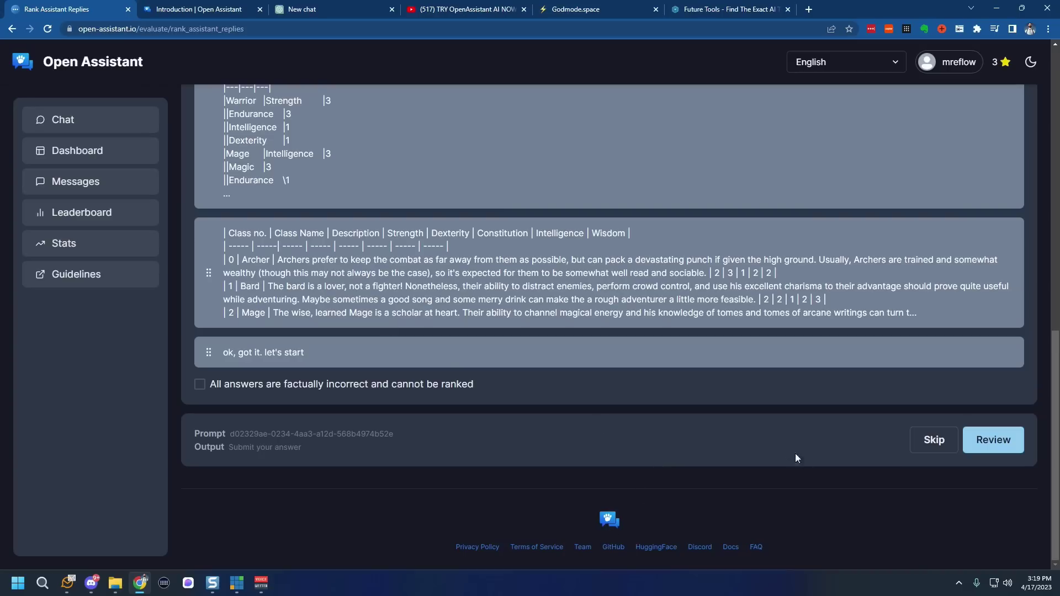
Step: Review and submit the reply ranking, then go back to the dashboard
click(1010, 447)
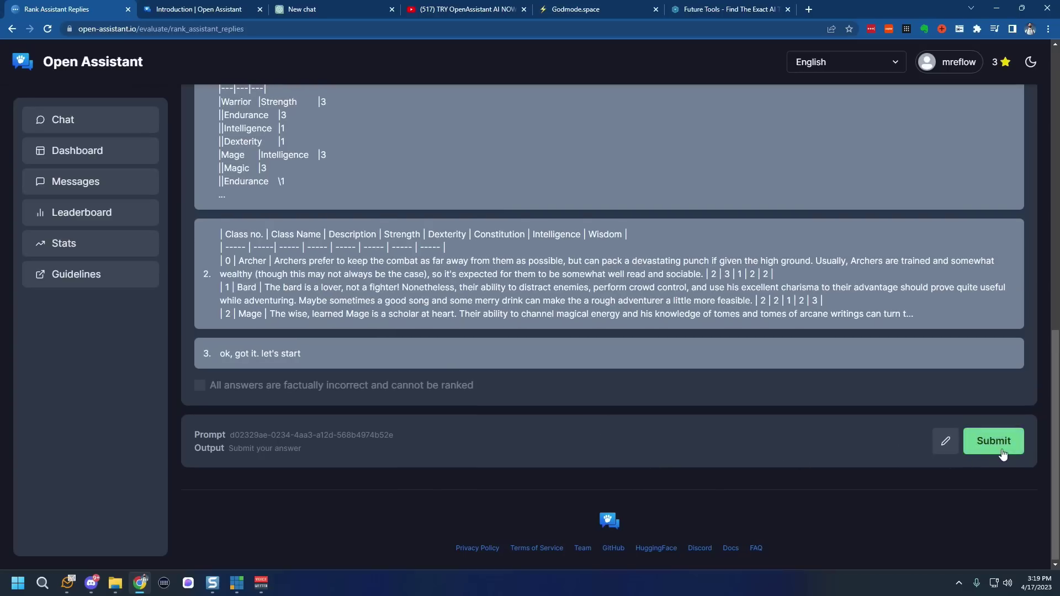
click(994, 441)
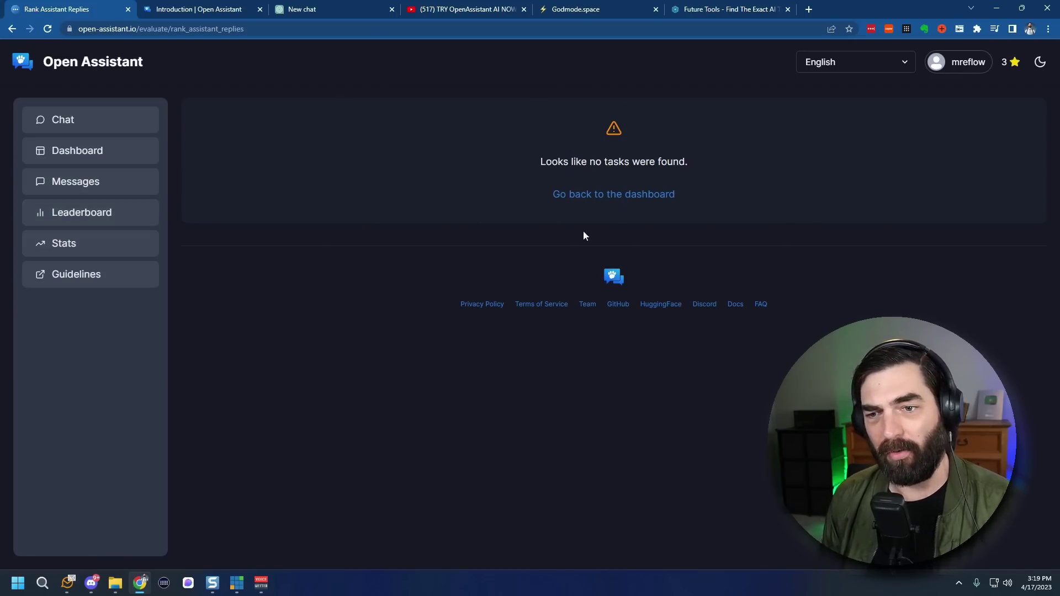
click(610, 196)
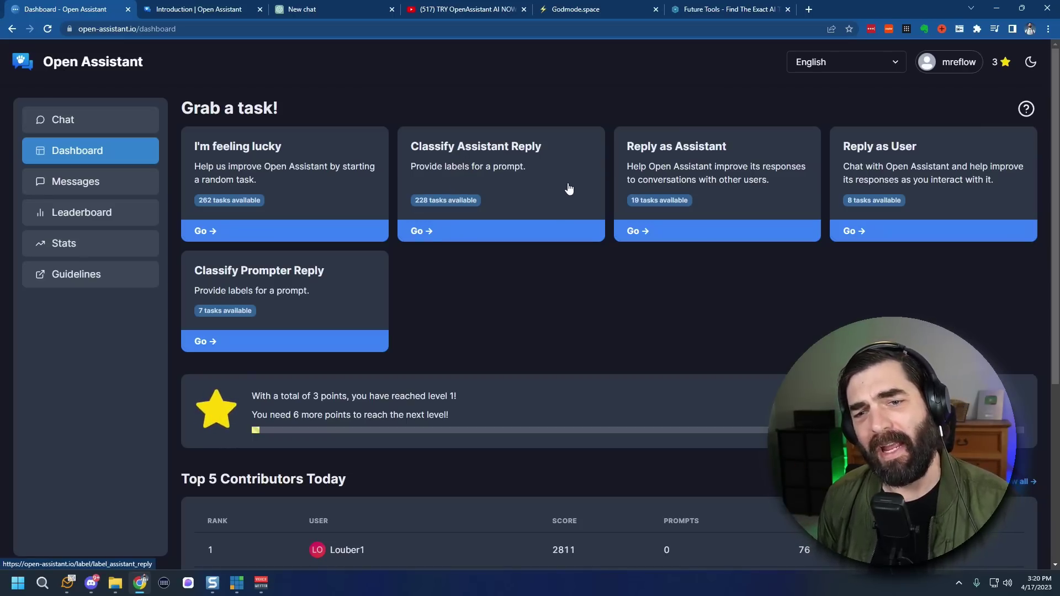
Step: Start a Classify Assistant Reply task and mark the reply as not spam and not bad
click(417, 232)
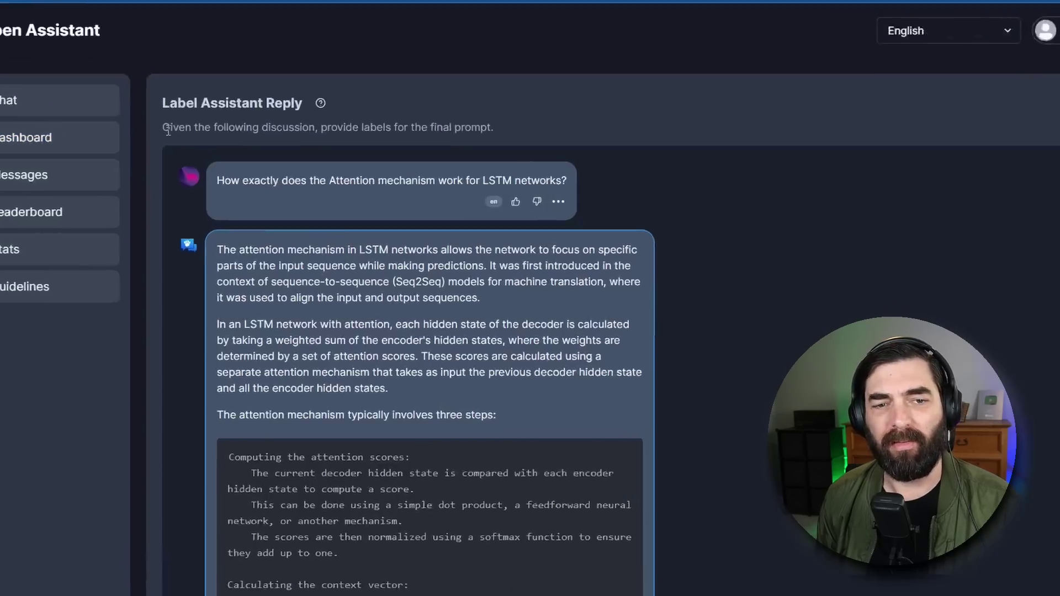
drag(197, 137, 377, 138)
click(640, 73)
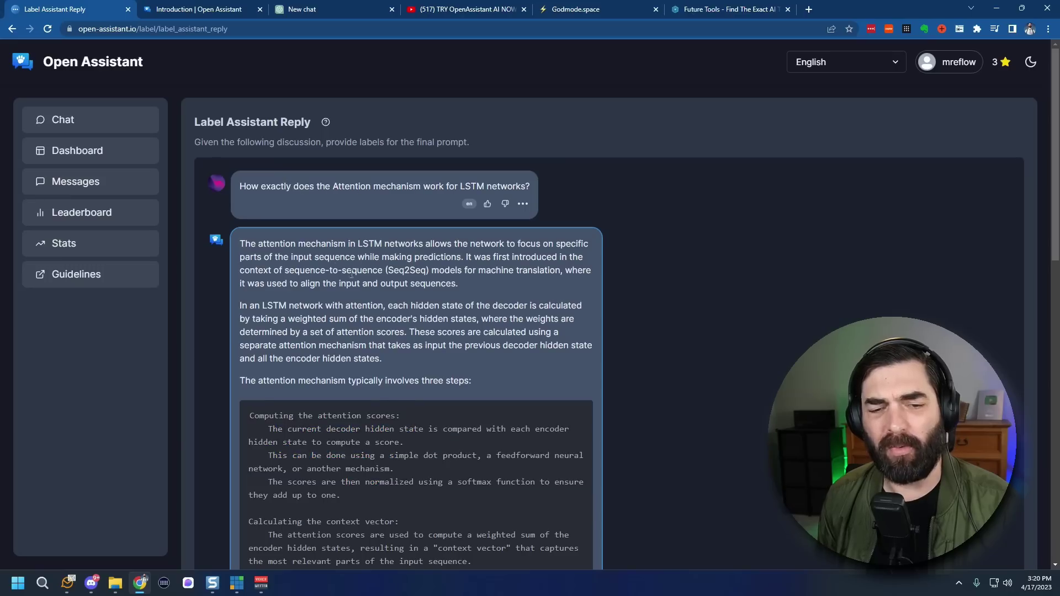
scroll(310, 277, down, 8)
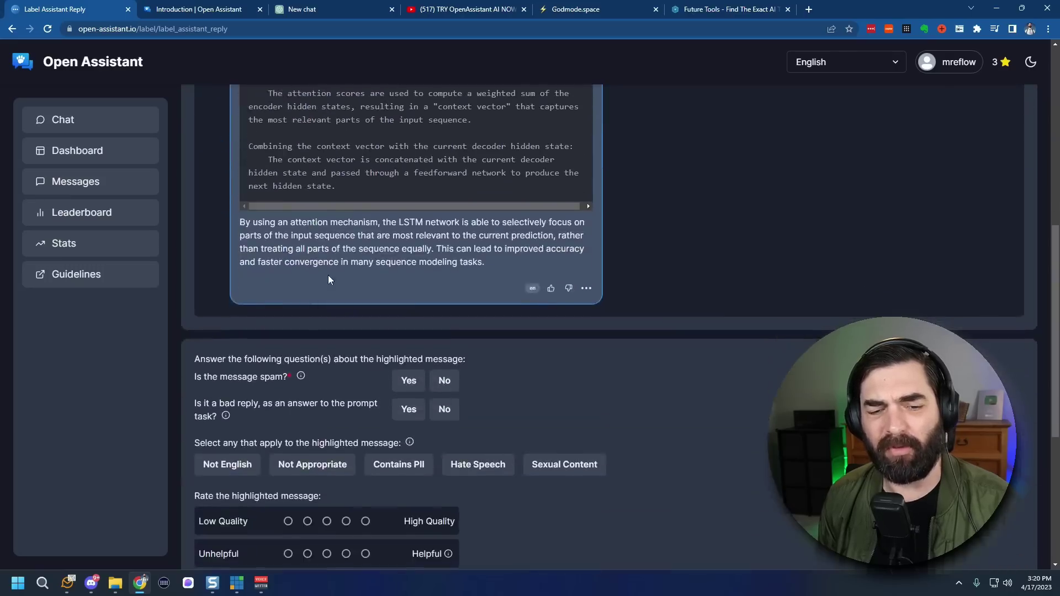
scroll(328, 281, down, 5)
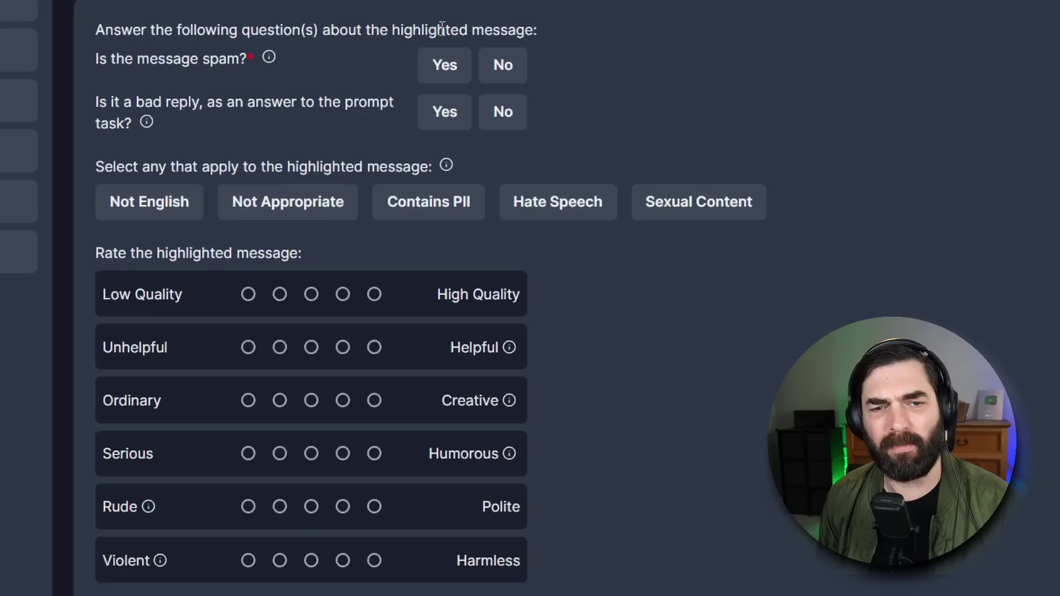
click(503, 64)
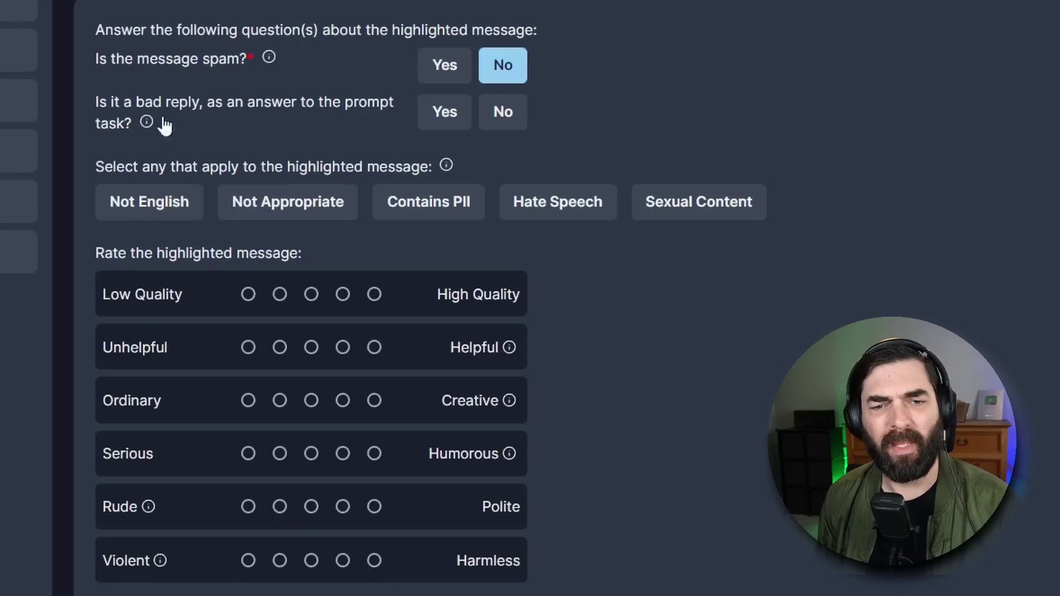
click(502, 112)
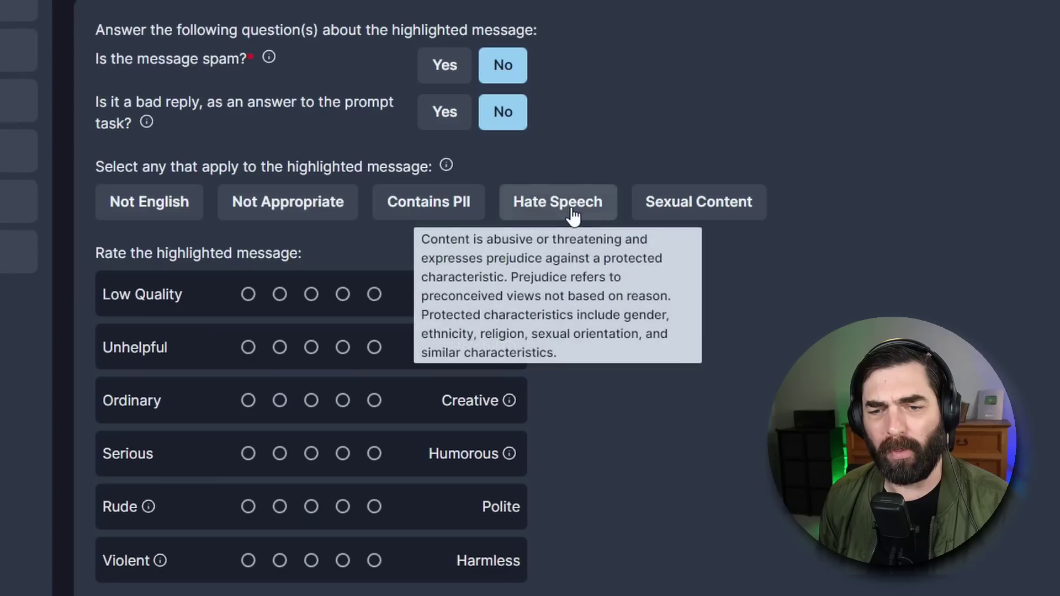
Step: Rate quality 4/5, fully helpful, mid creativity, serious and harmless, then review and submit
mouse_move(448, 212)
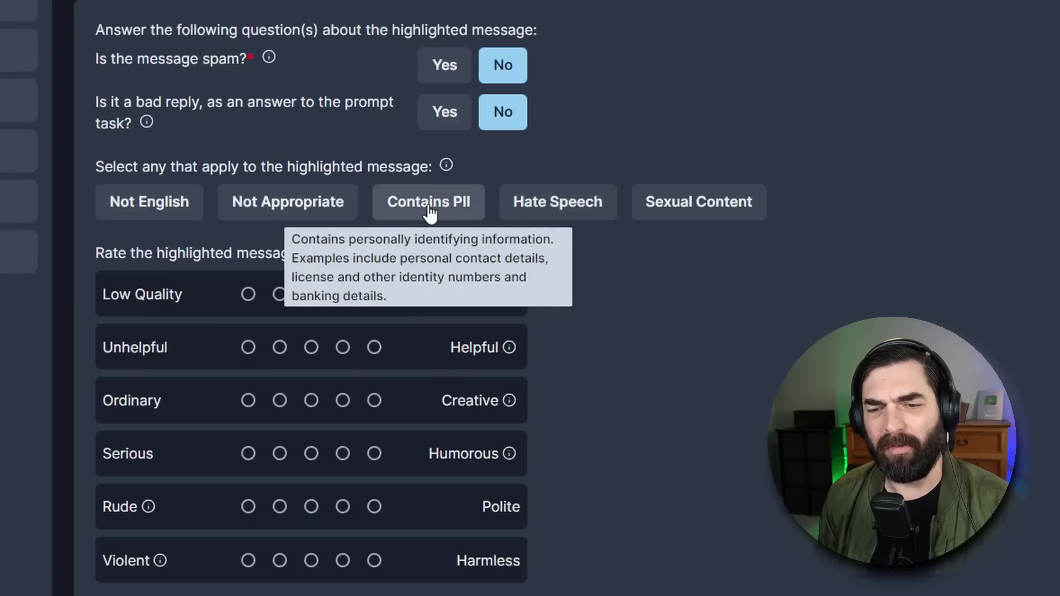
scroll(801, 235, up, 10)
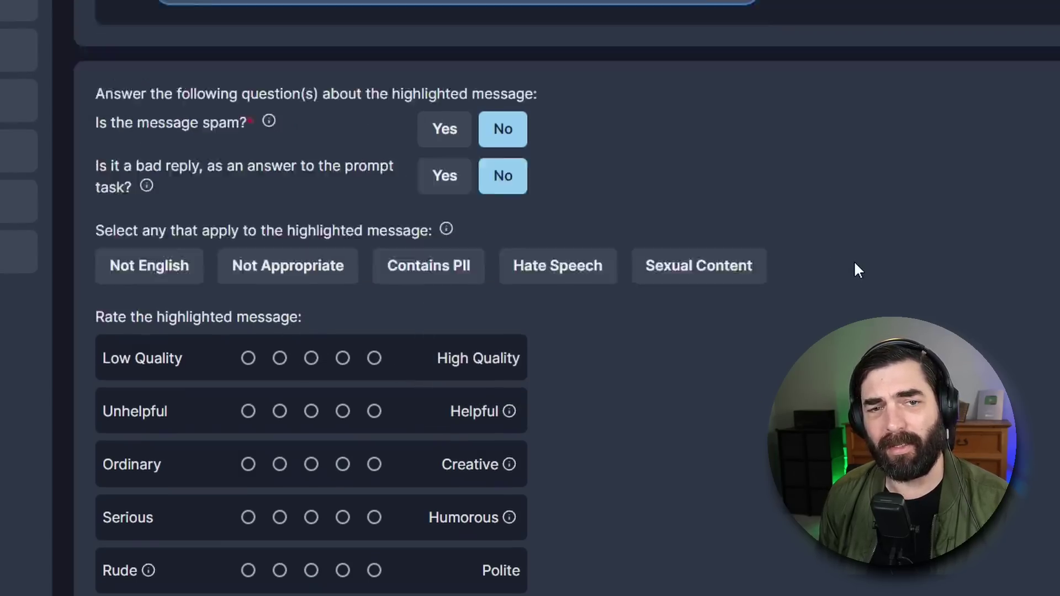
scroll(558, 504, down, 10)
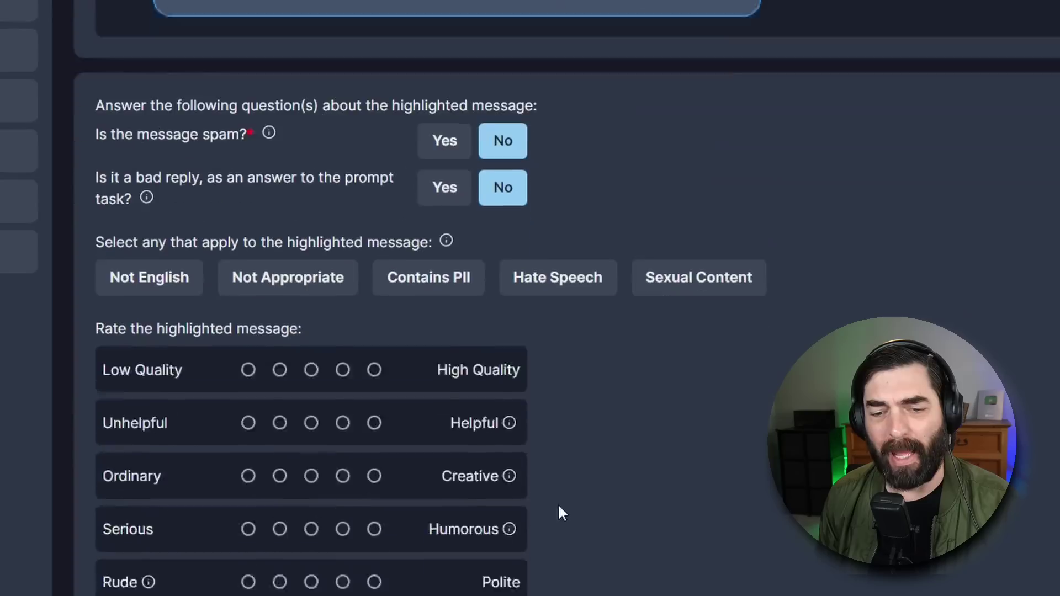
scroll(115, 89, down, 3)
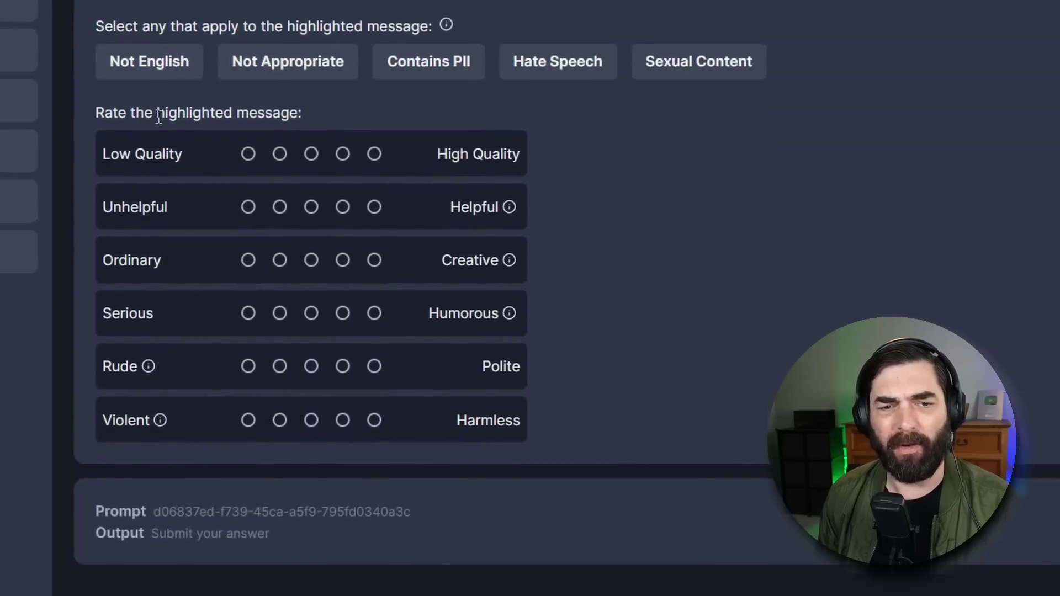
click(343, 155)
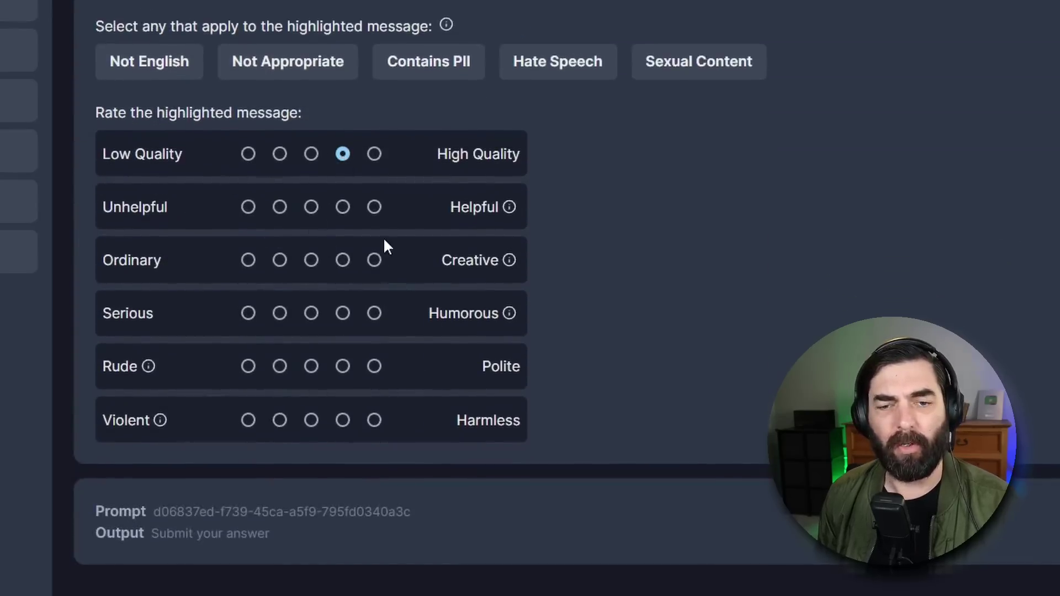
click(374, 207)
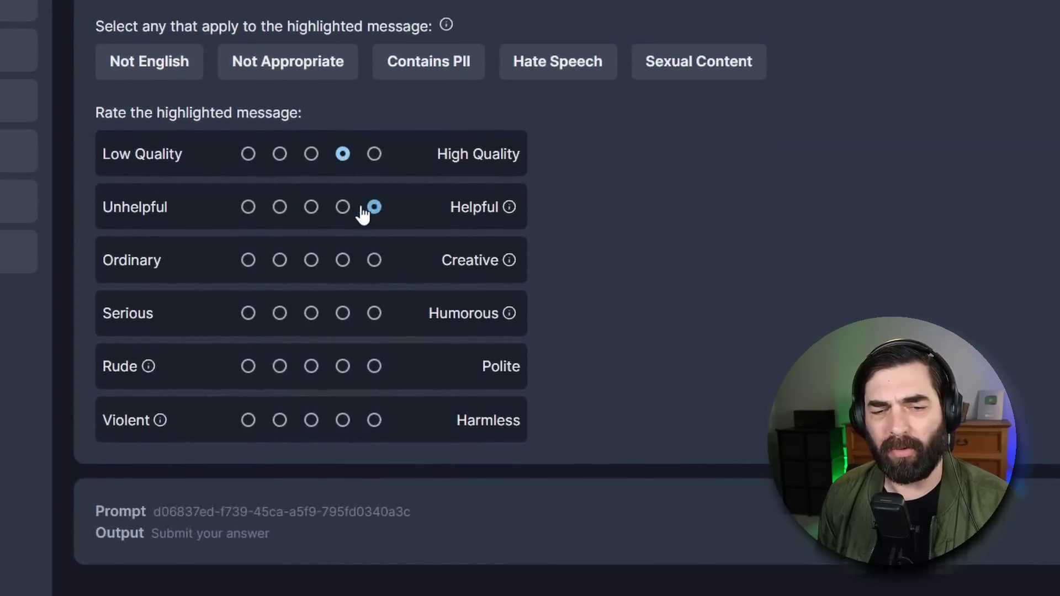
click(312, 261)
click(248, 314)
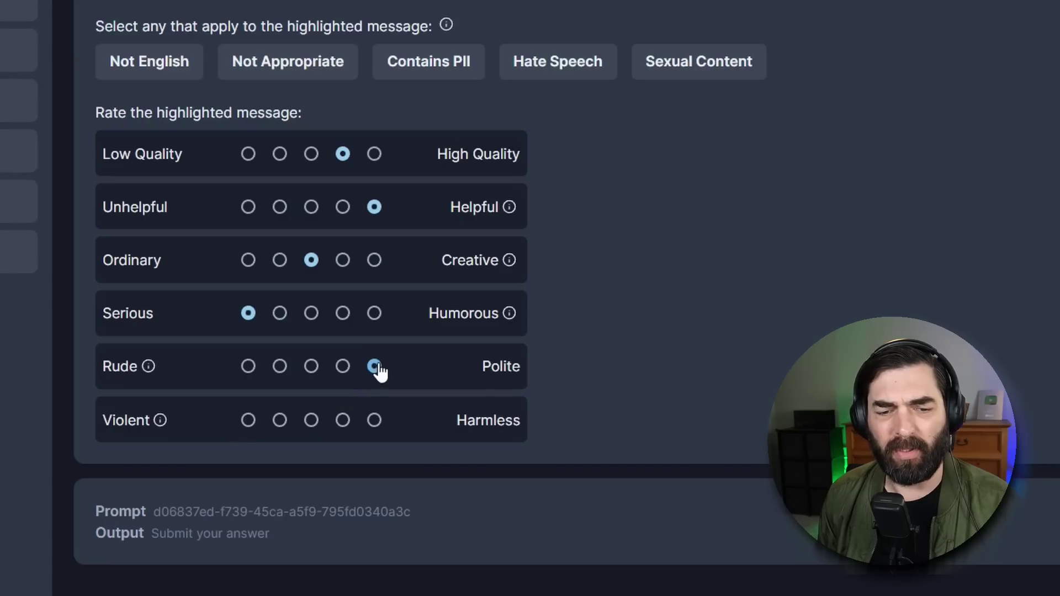
click(374, 420)
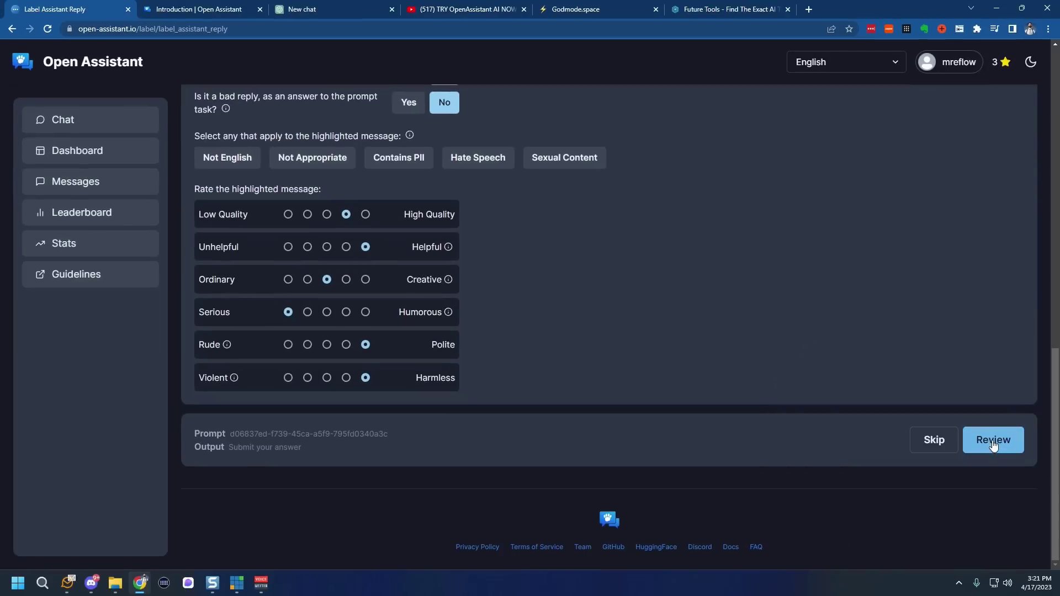
click(993, 442)
click(1012, 440)
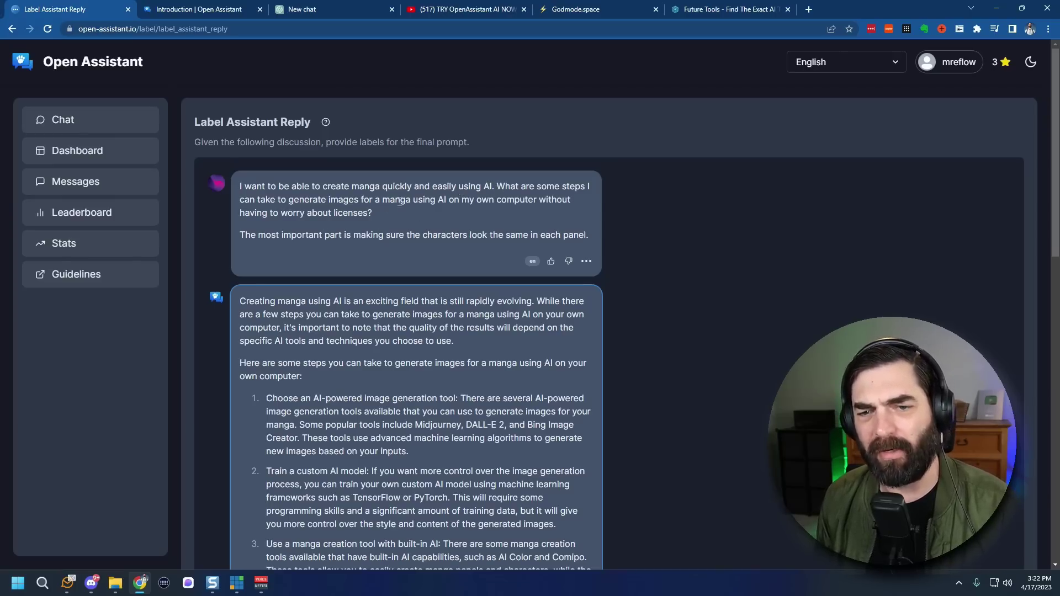
Step: Skip the manga labelling task with Alt+Left and open the Chat page
scroll(524, 307, down, 12)
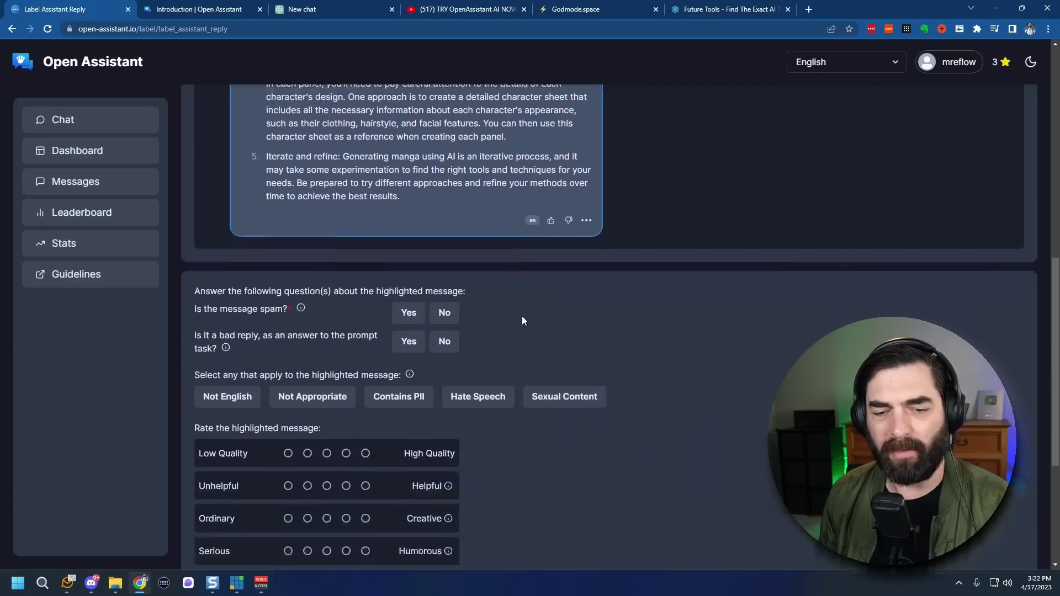
key(alt+Left)
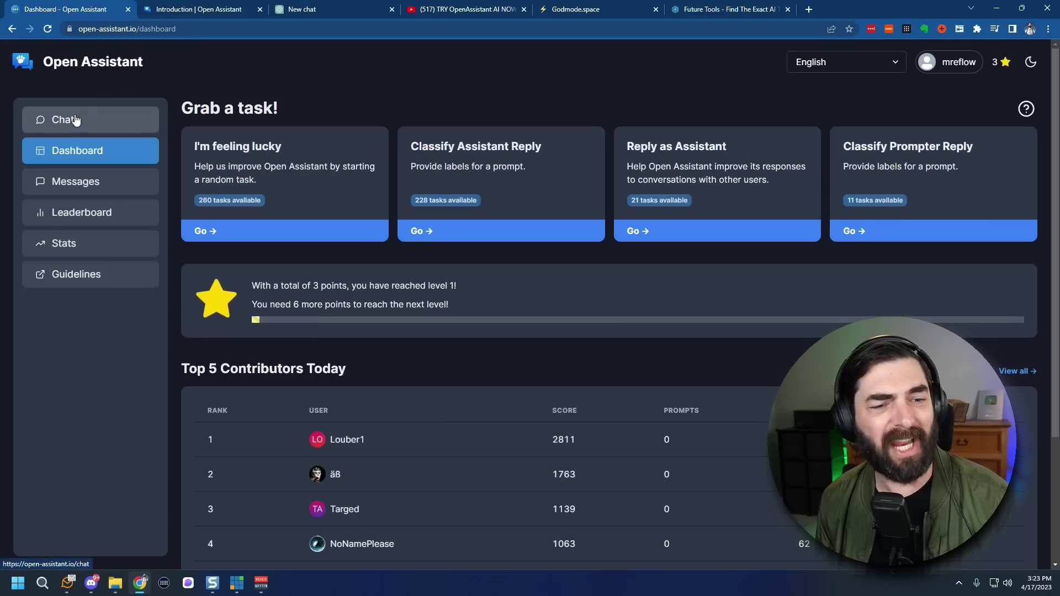
click(89, 119)
Step: In a new chat, ask 'Who is the quarterback for the New England Patriots?'
click(452, 116)
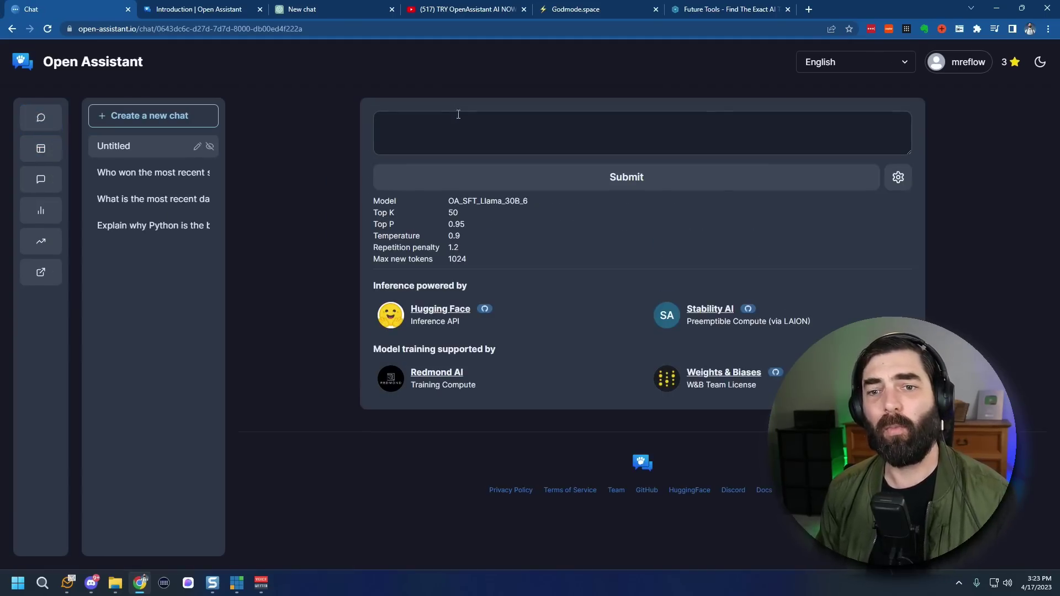
click(605, 143)
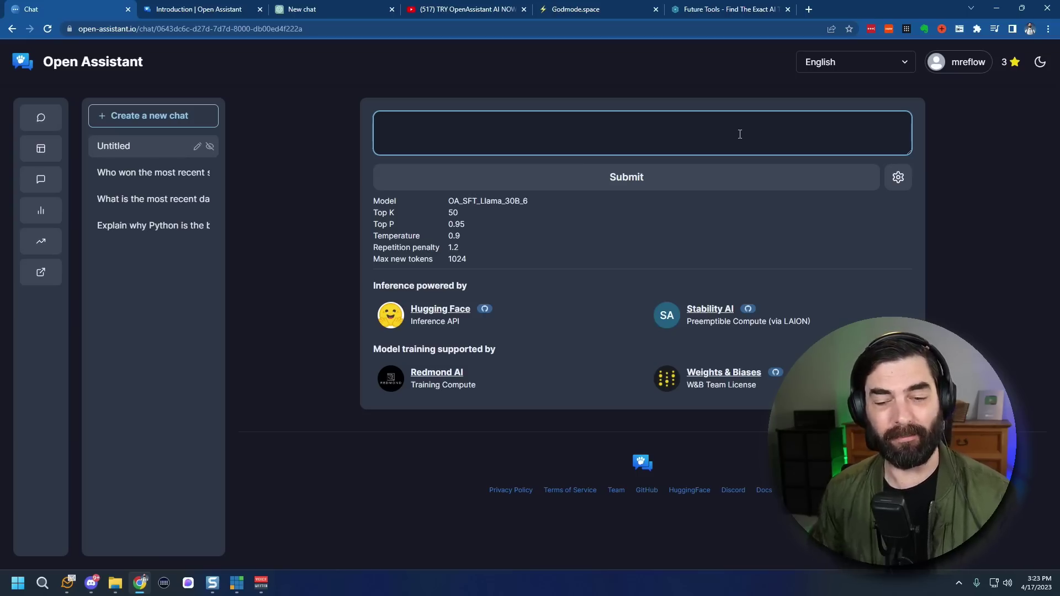
text(W)
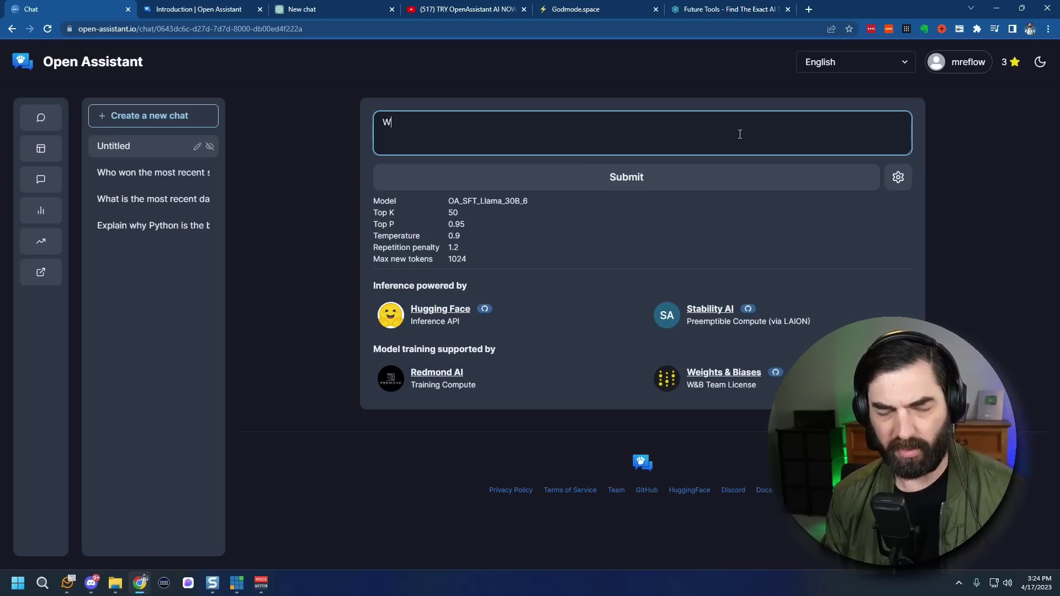
text(ho is the quar)
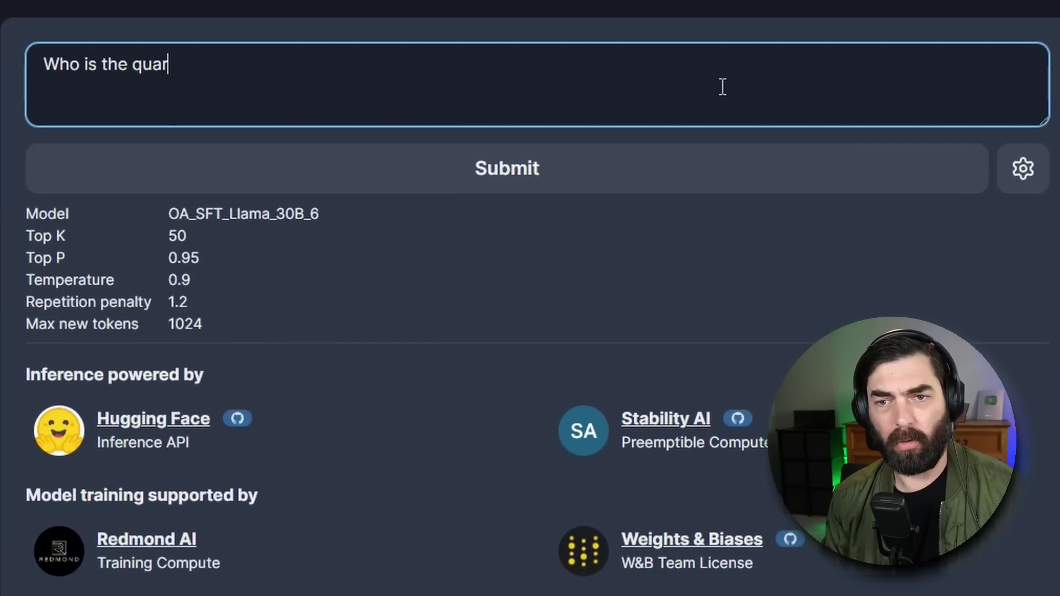
text(terback for the N)
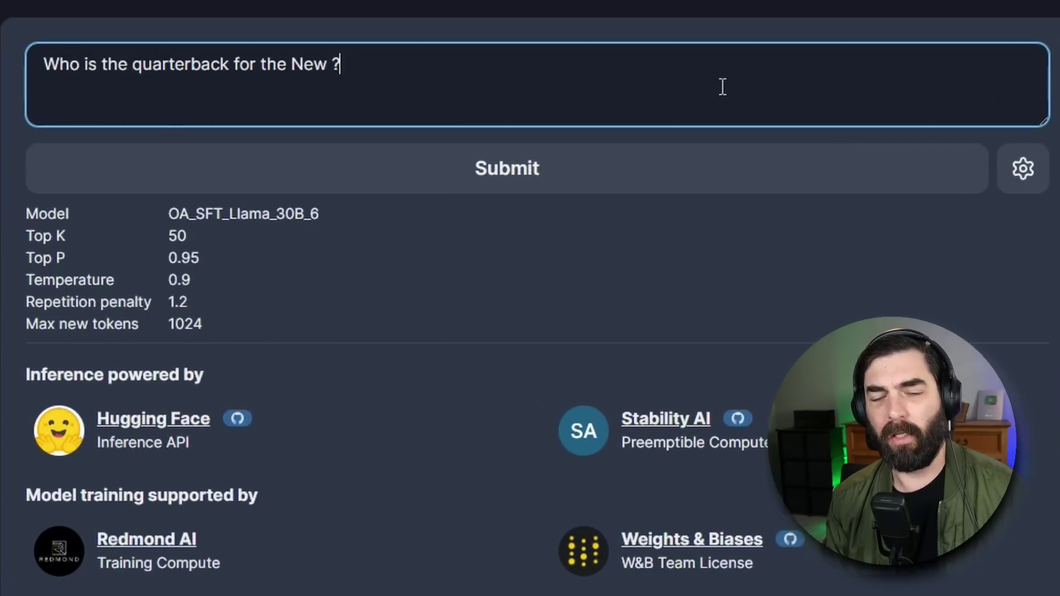
text(ew England Patr)
text(iots?)
key(Return)
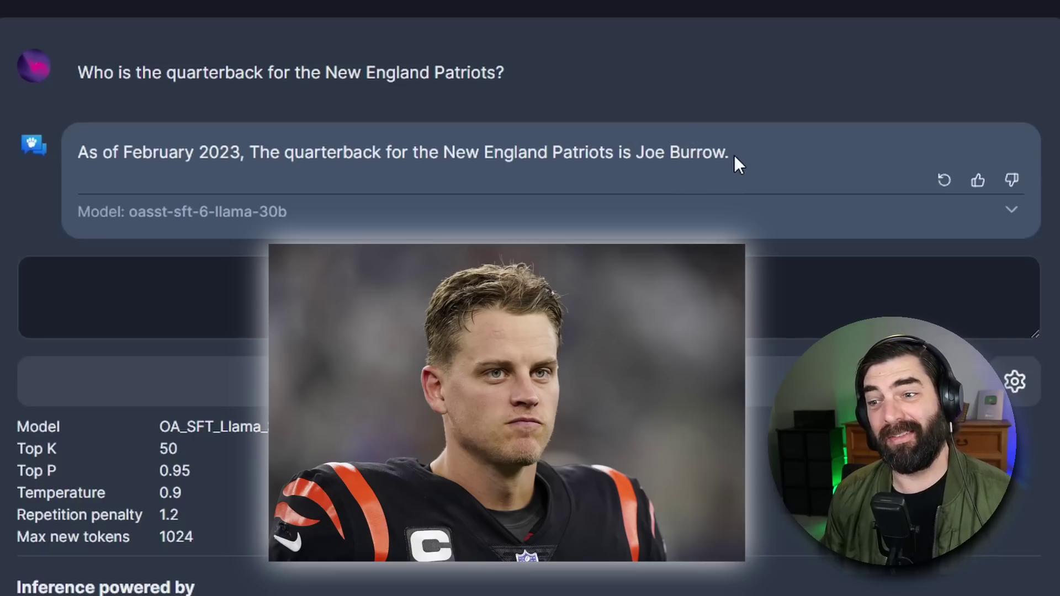
Step: Highlight the Joe Burrow answer, then type 'Who won the most recent superbowl?'
drag(732, 155, 78, 154)
click(481, 189)
click(514, 307)
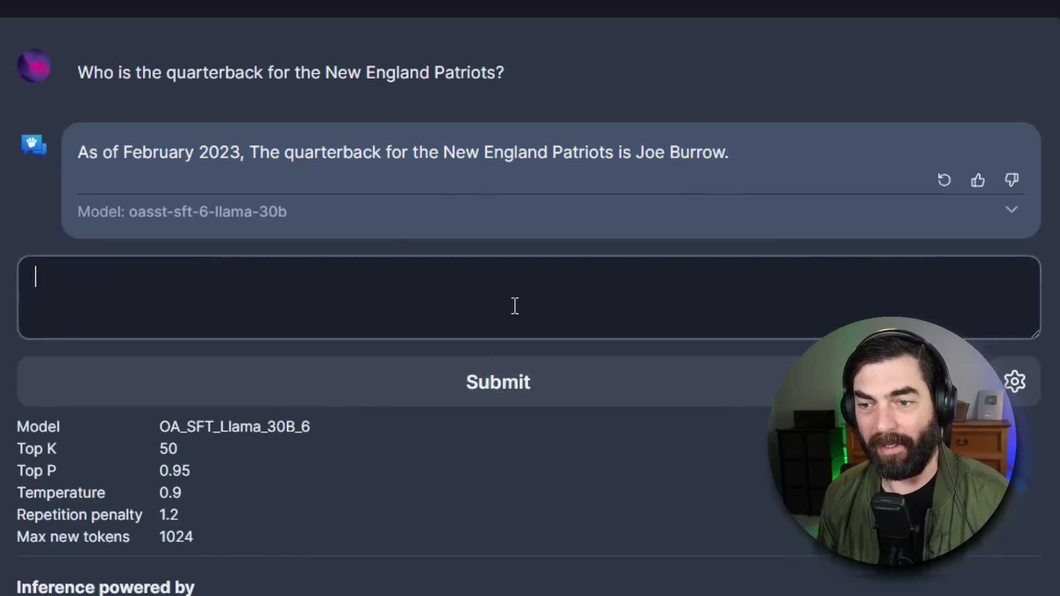
text(Who won the most recent superbowl?)
Step: Submit the Super Bowl question and highlight parts of the Chiefs-over-49ers answer
click(619, 383)
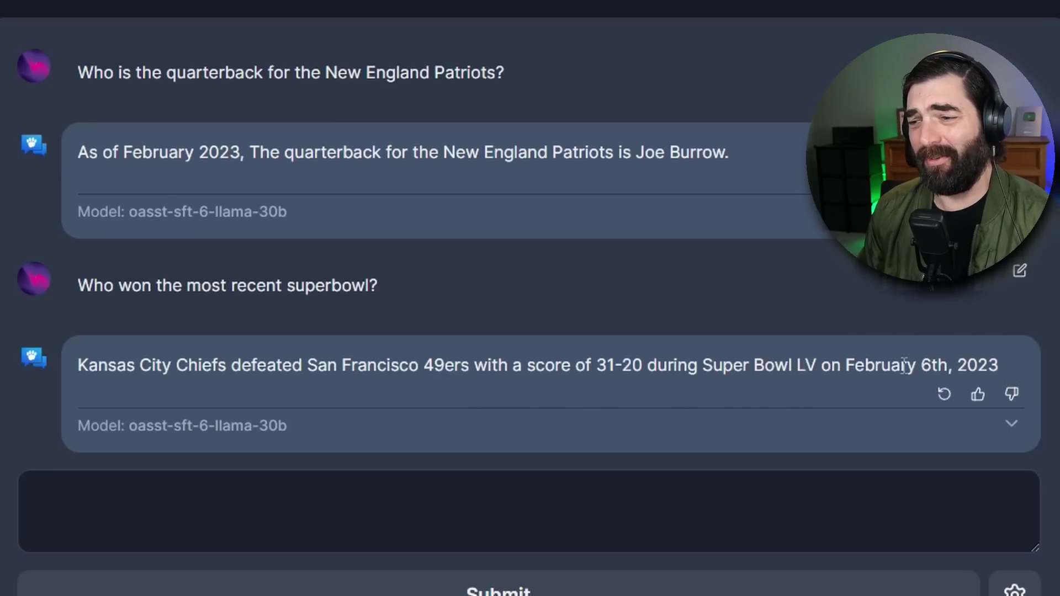
drag(993, 364, 1000, 369)
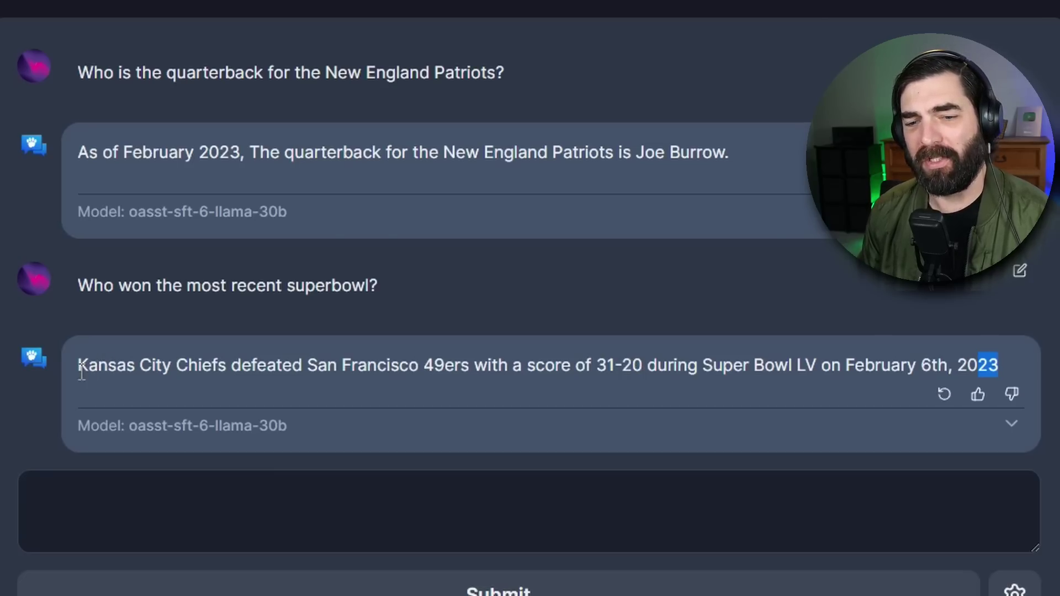
drag(80, 371, 1015, 383)
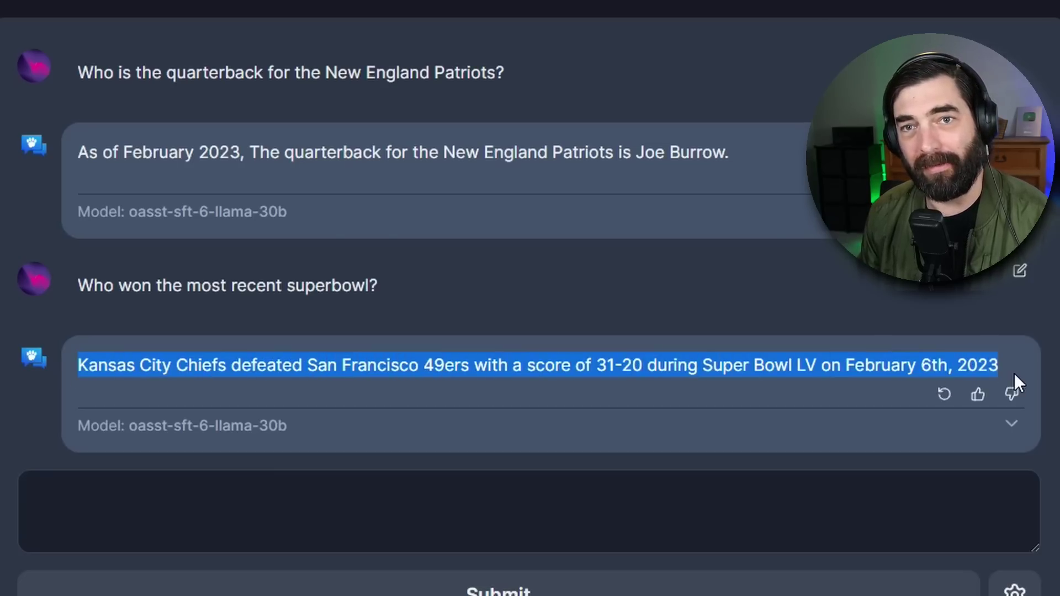
click(767, 406)
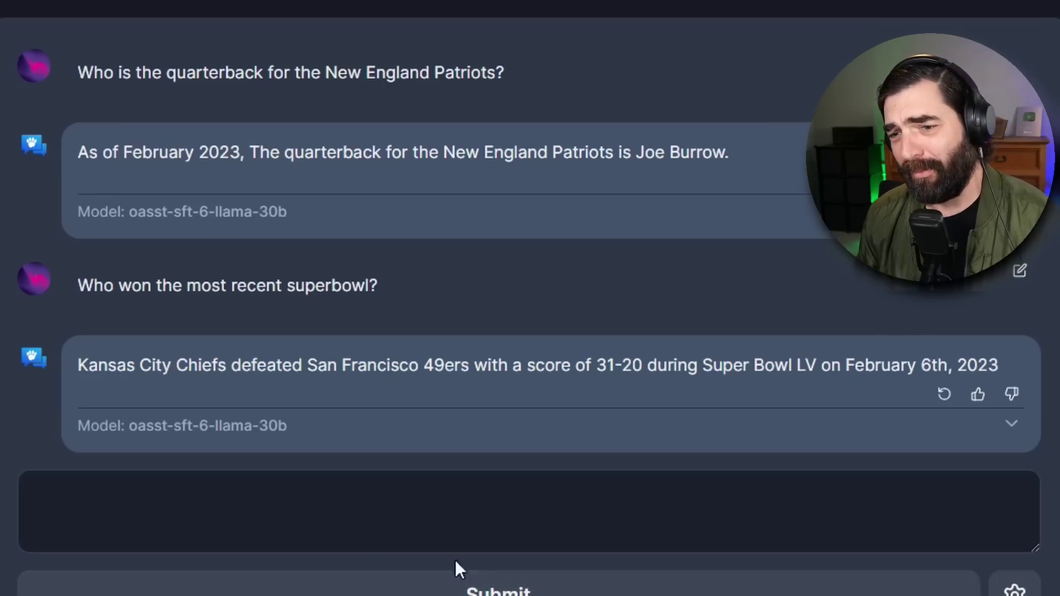
click(481, 528)
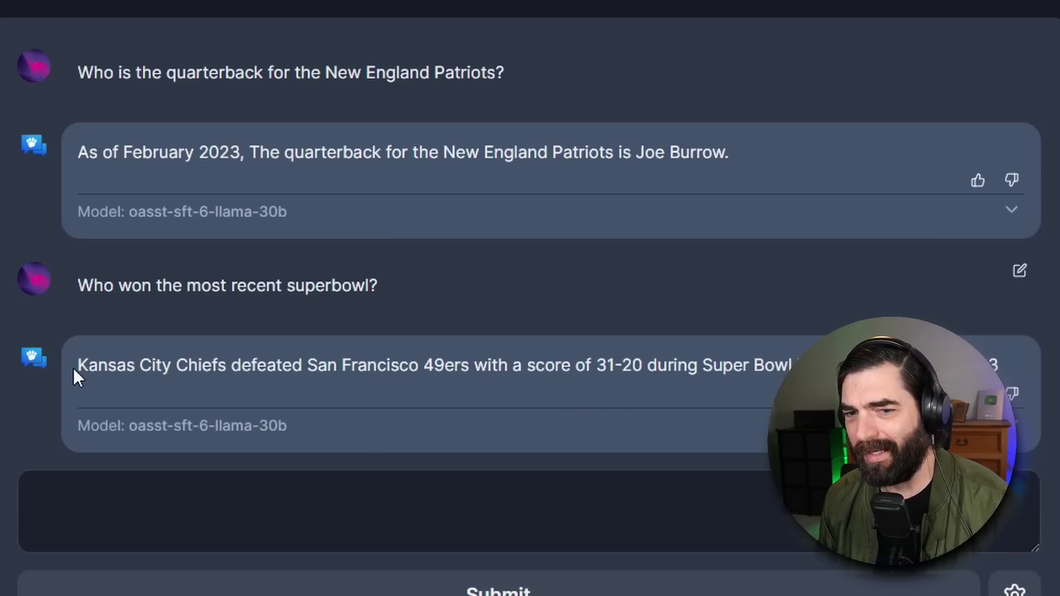
drag(74, 369, 262, 350)
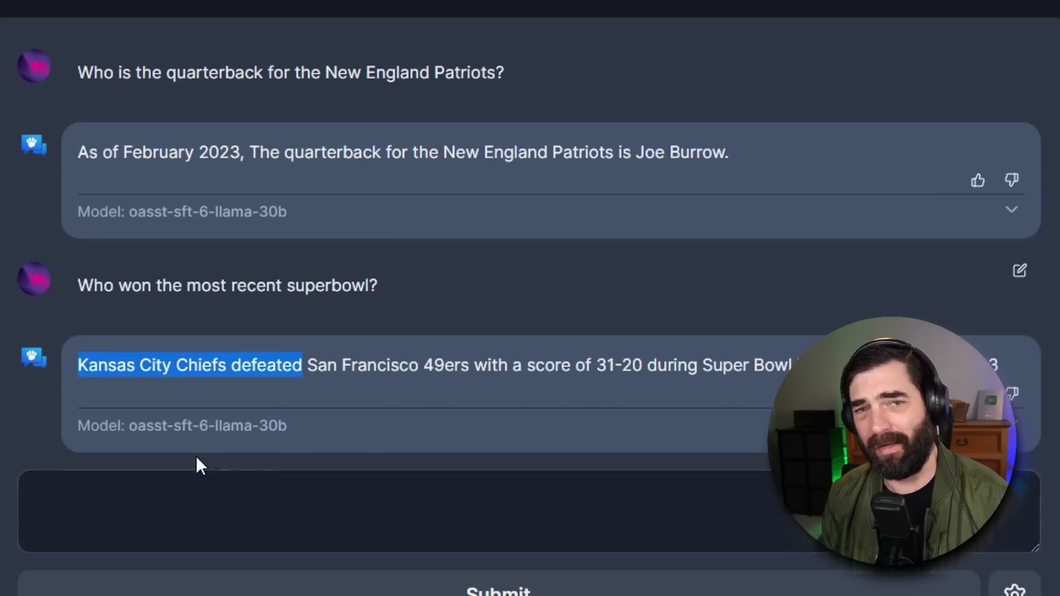
click(198, 480)
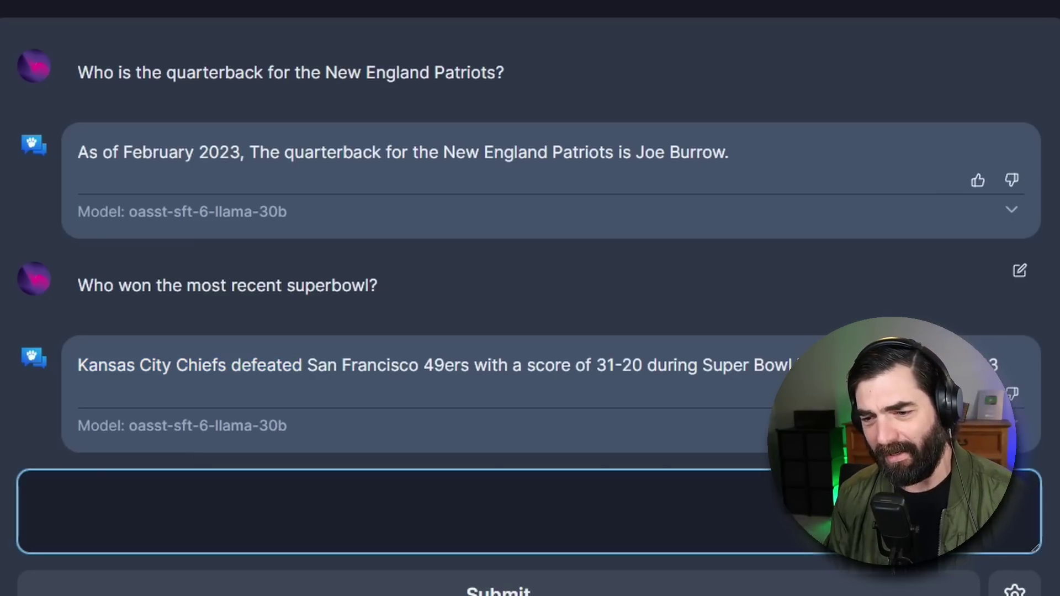
Step: Send the correction 'That is incorrect. The Chiefs played the Eagles and it was Superbowl LVII'
text(That is inc)
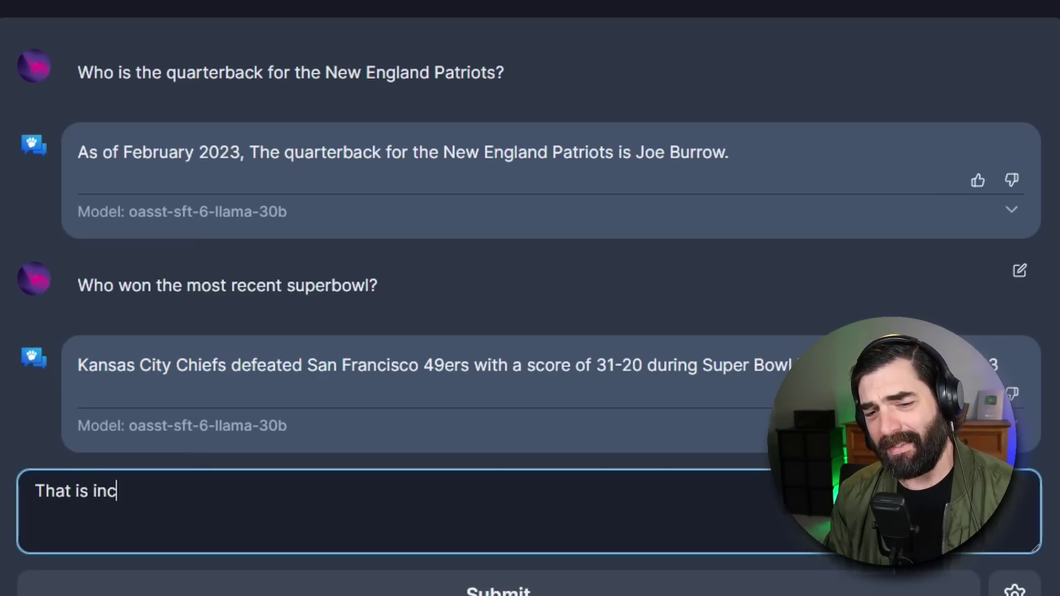
text(orrect. The Chie)
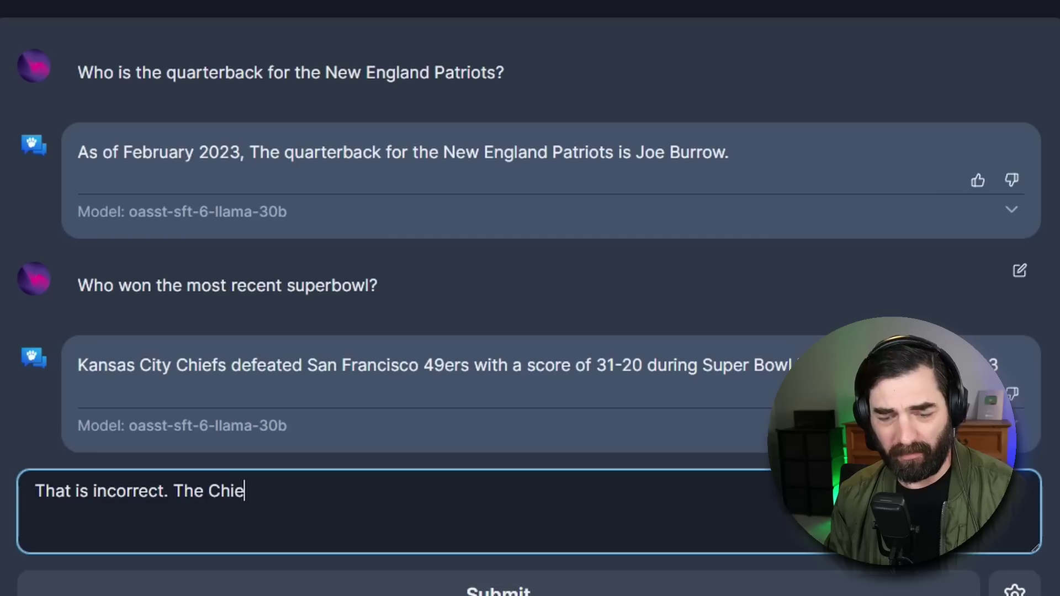
text(fs played the Eag)
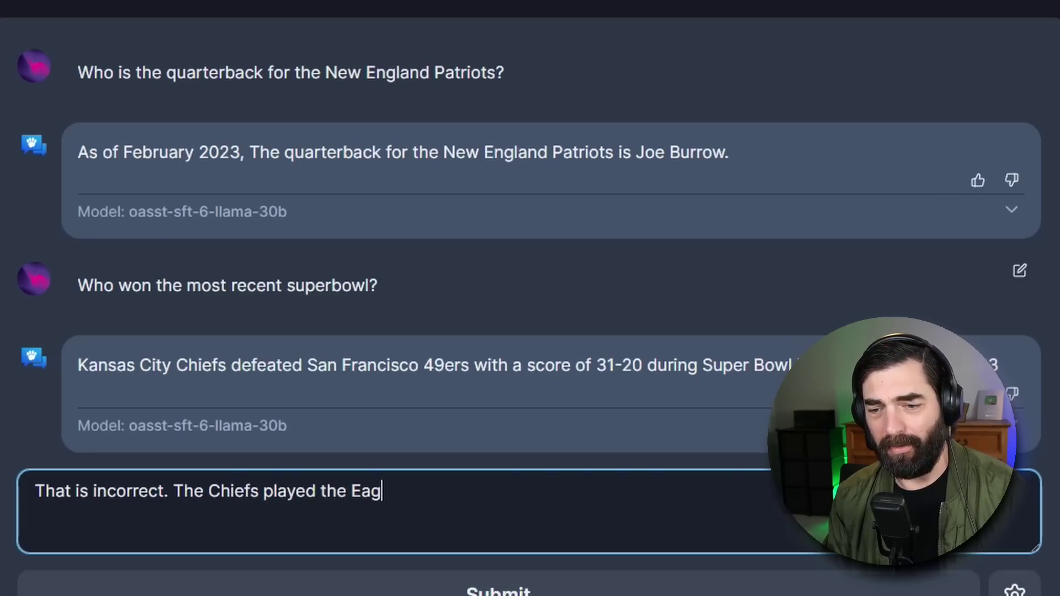
text(les and it was S)
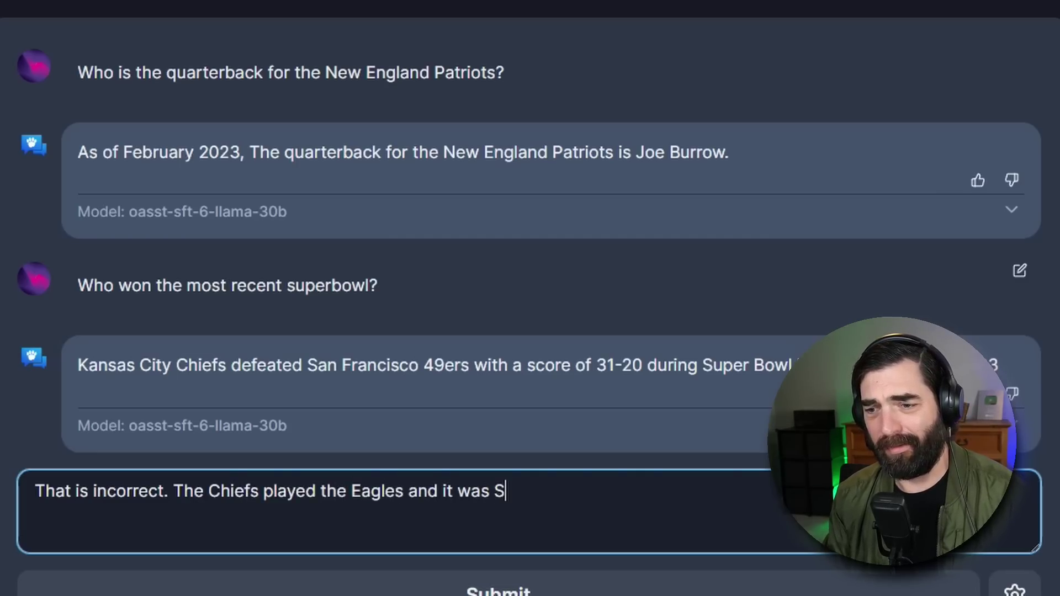
text(uperSuperbowl L)
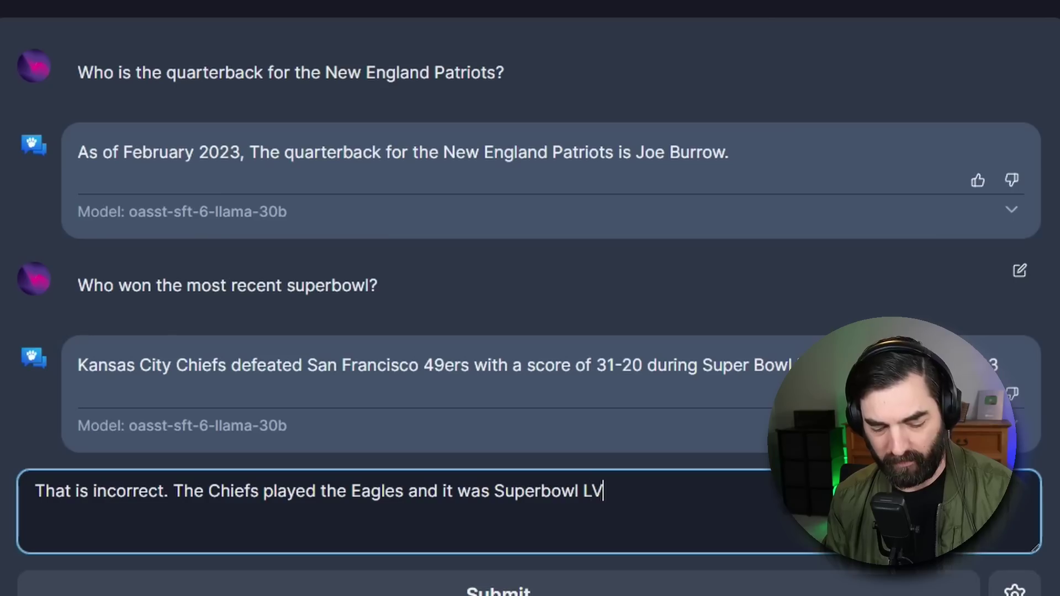
text(VIIO)
key(BackSpace)
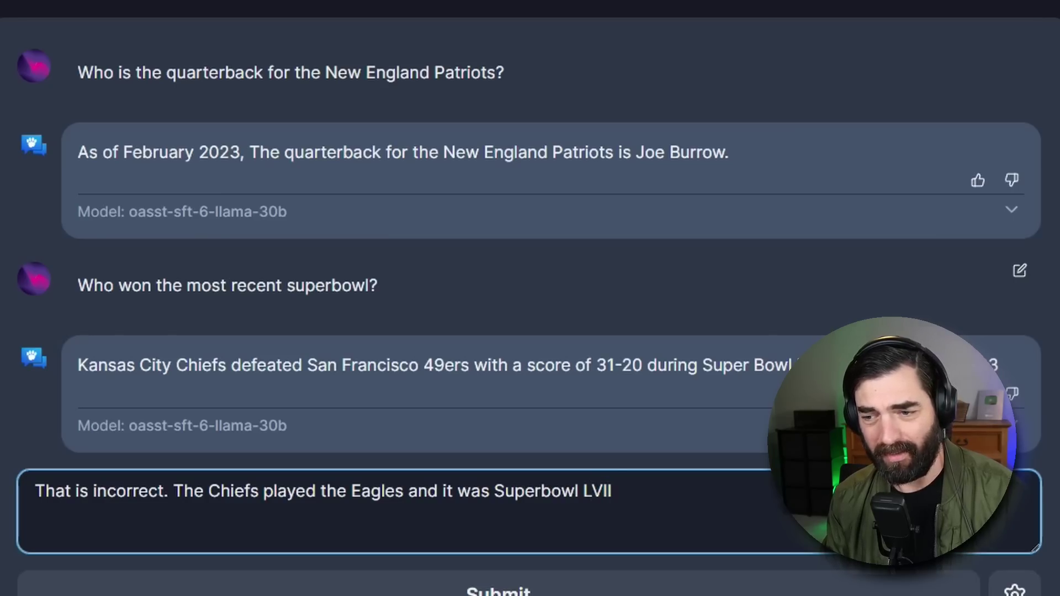
key(Return)
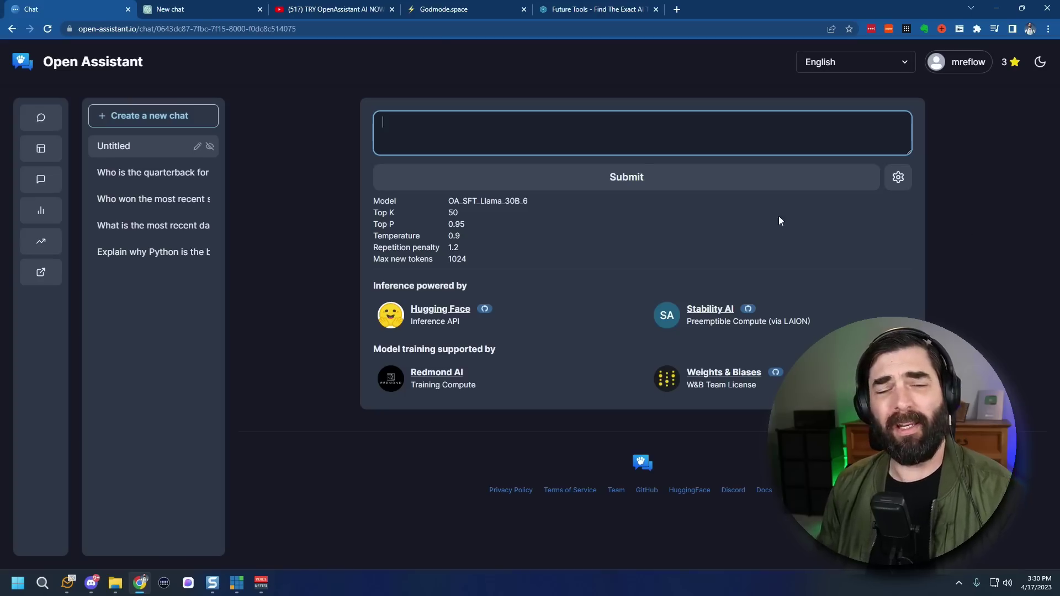
Step: Request a friendly email declining a sponsor's offer, then select the reply's closing heart emoji
text(Write a )
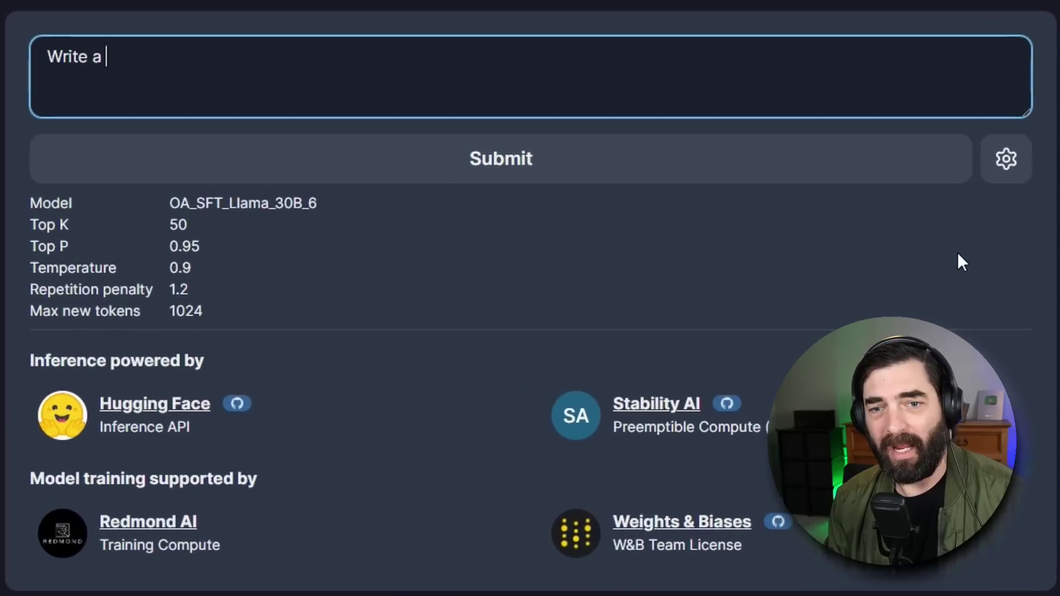
text(friendly email to a )
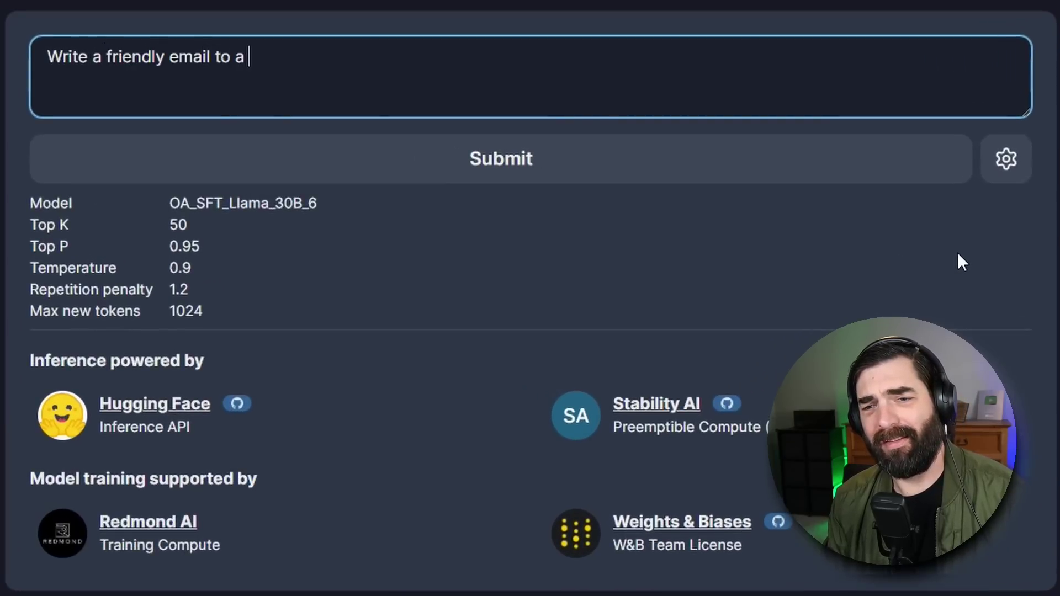
text(sponsor, declining thei)
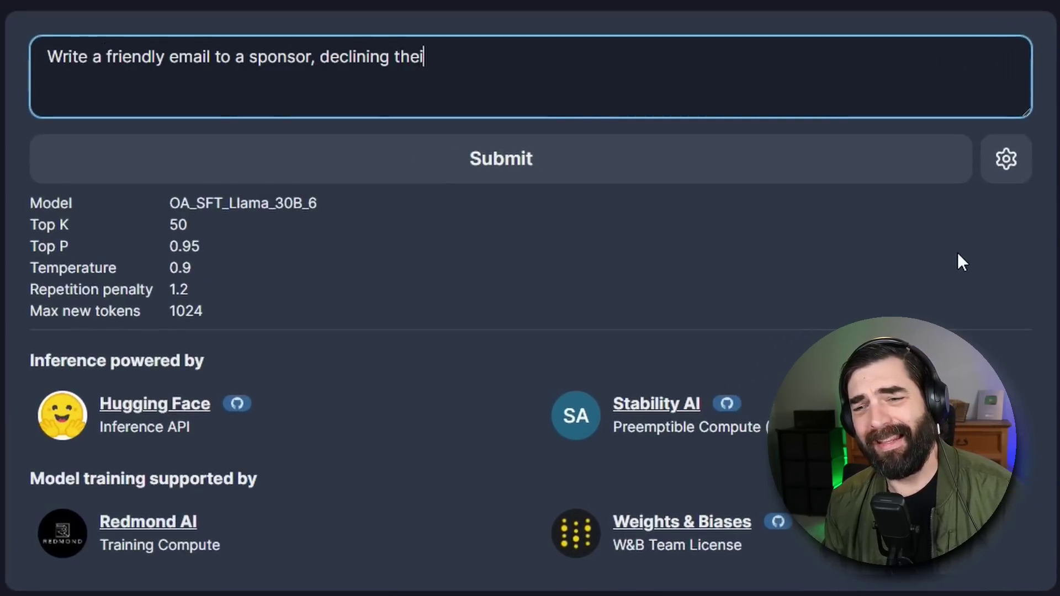
text(r offer. Let them kn)
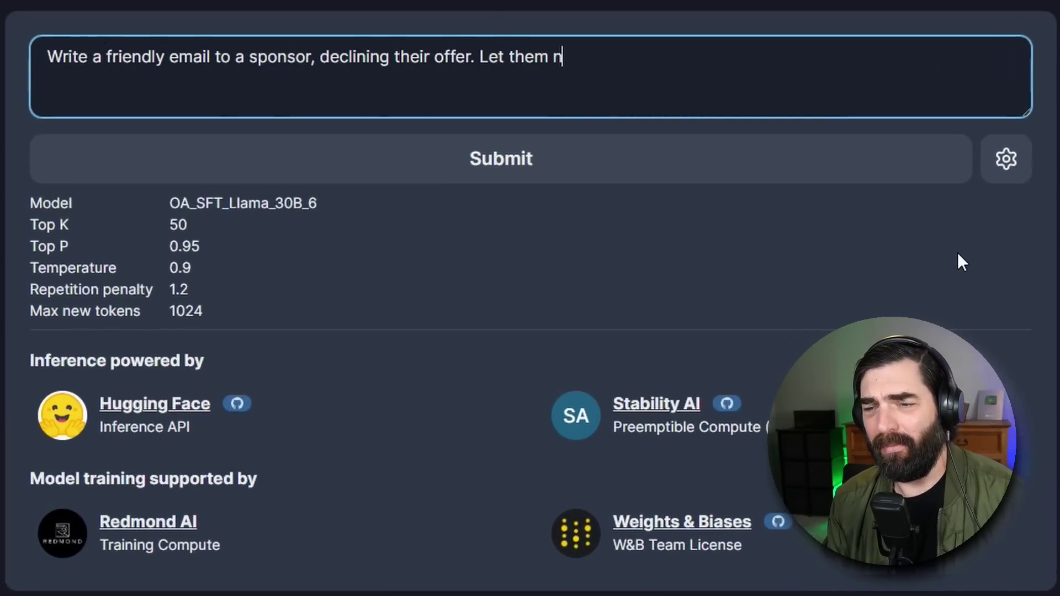
text(ow that I'm not curr)
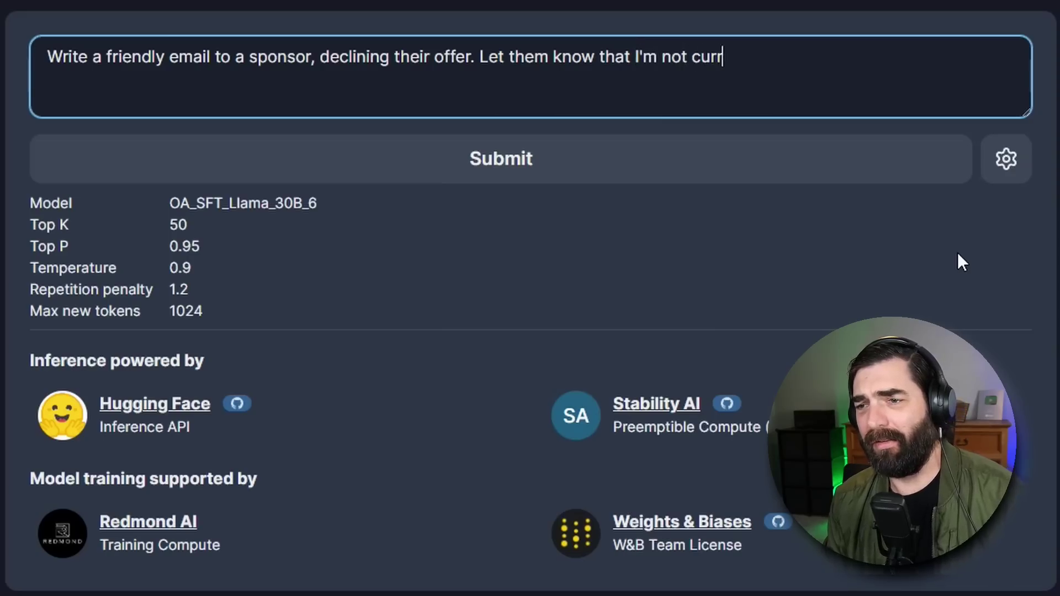
text(ently doing sponsor)
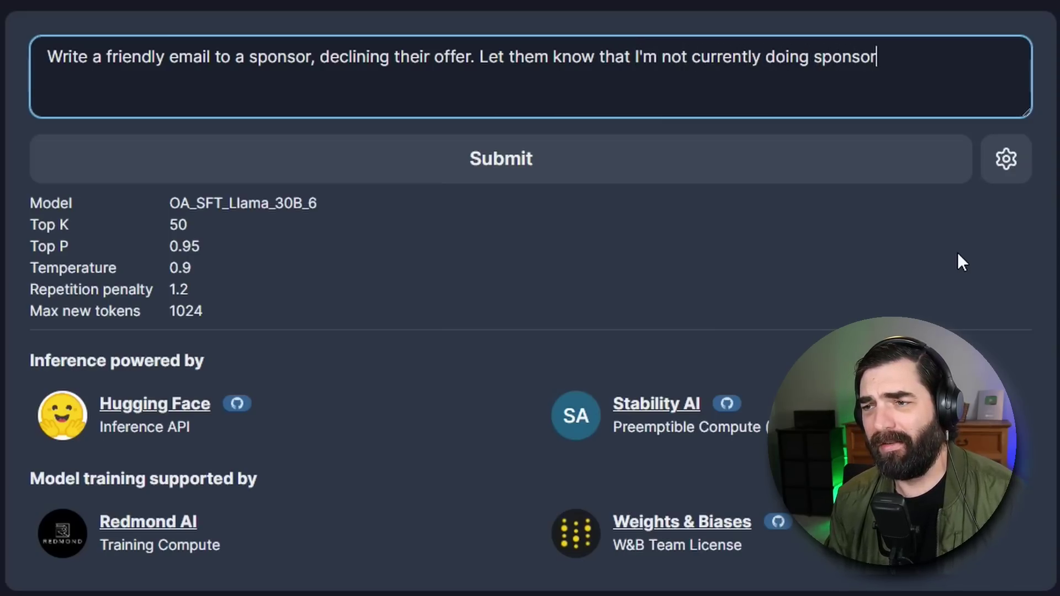
text(ships but thank t)
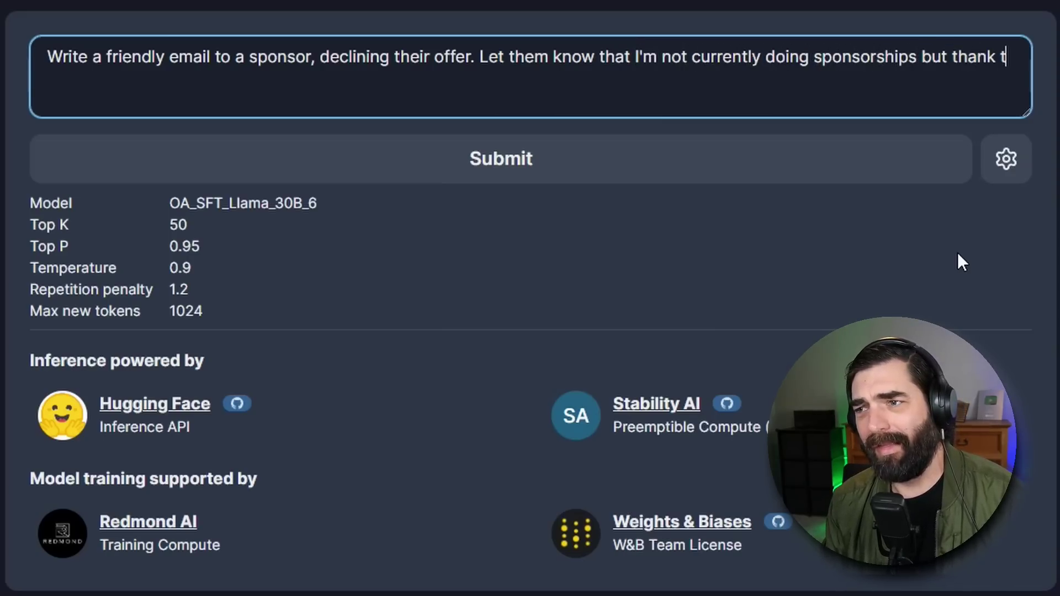
text(hem for thinking of me.)
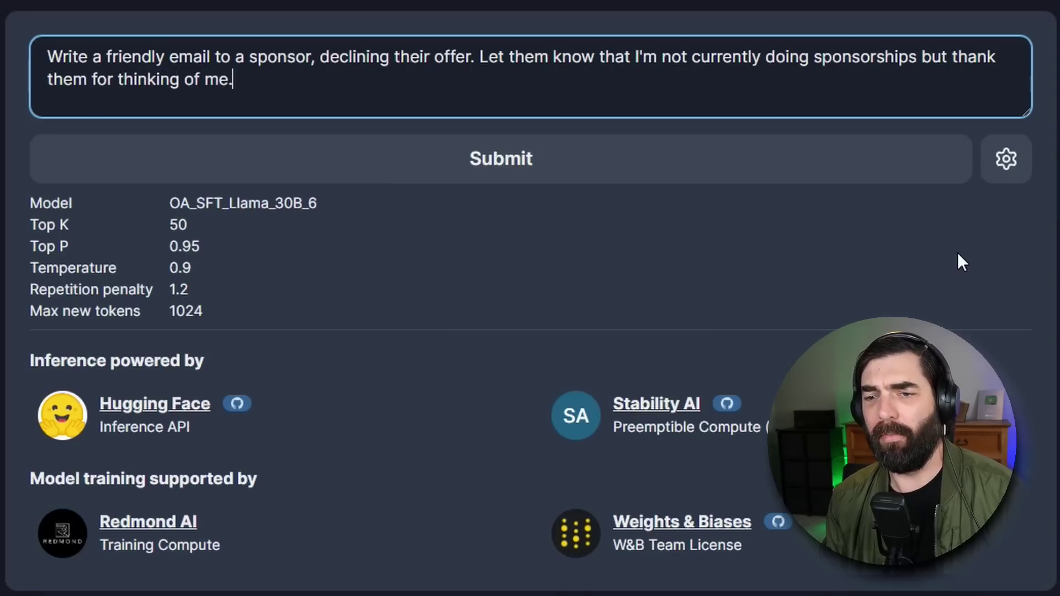
click(568, 171)
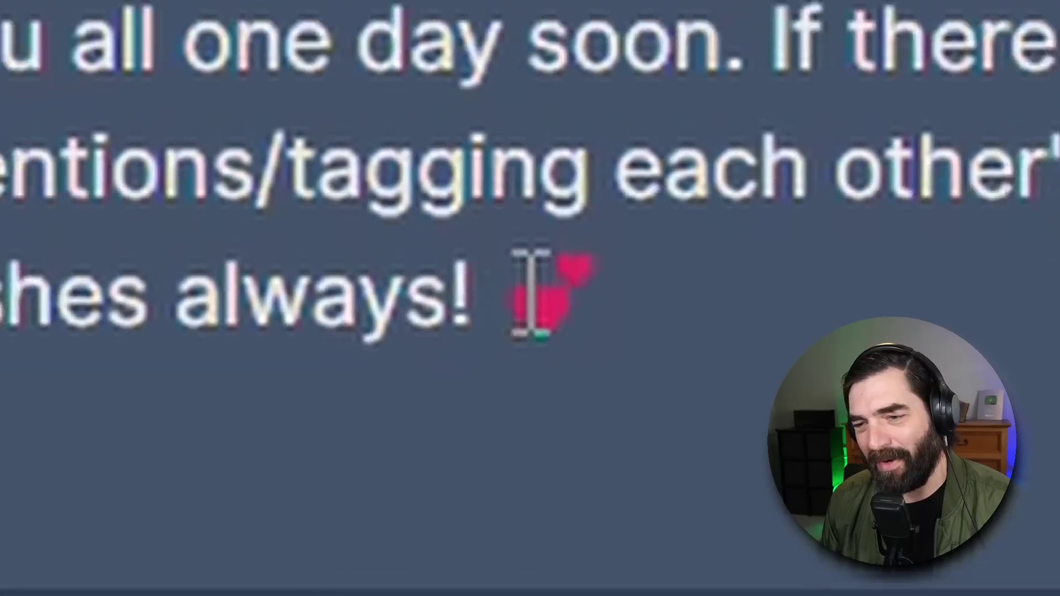
drag(594, 334, 613, 330)
click(2, 331)
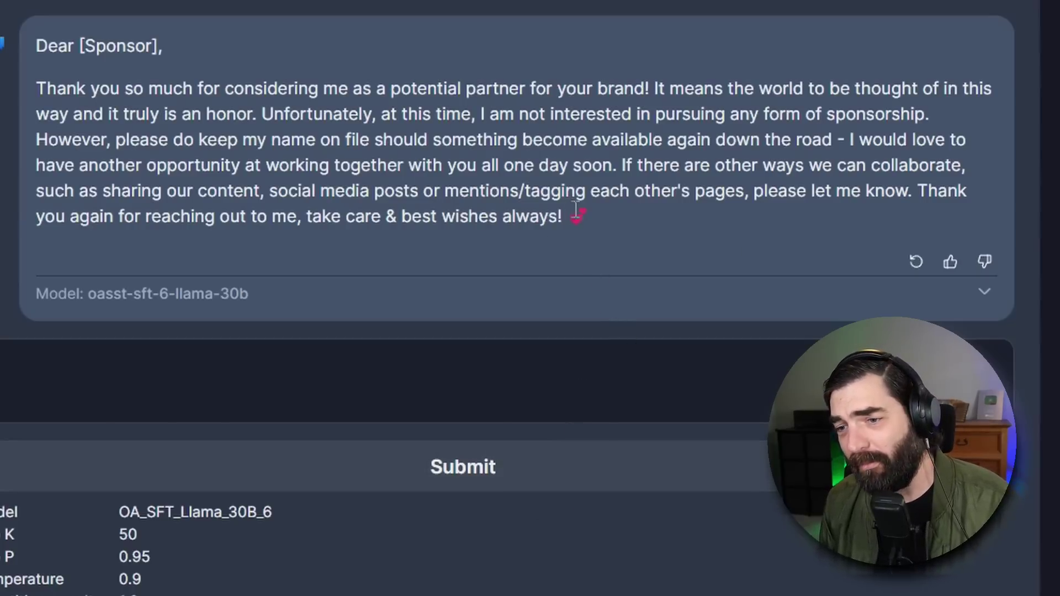
drag(576, 210, 589, 216)
click(658, 238)
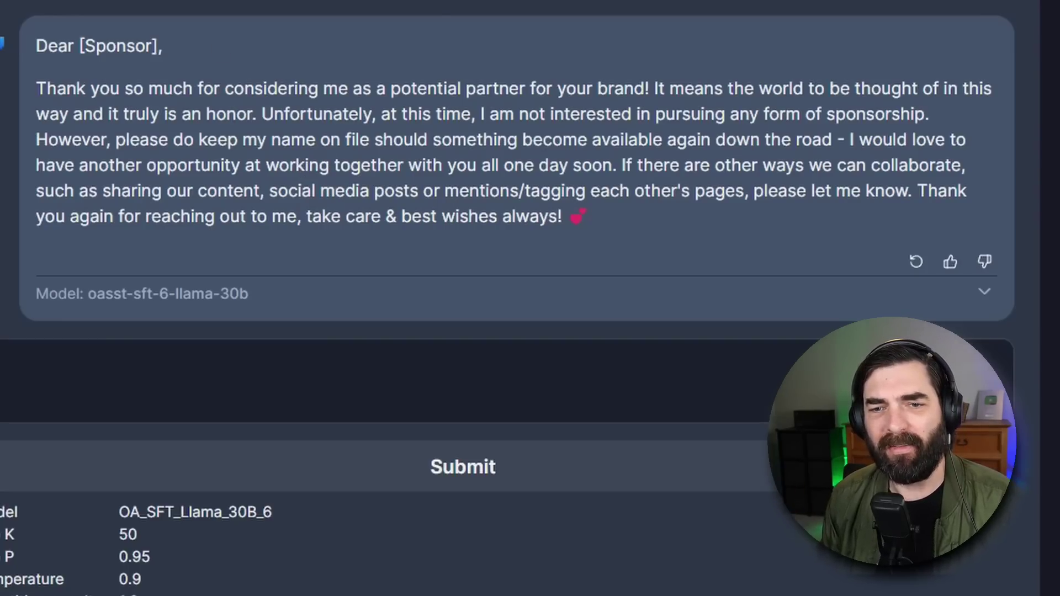
right_click(83, 2)
Step: Copy the sponsor email prompt for ChatGPT, then begin a new prompt in Open Assistant
click(176, 7)
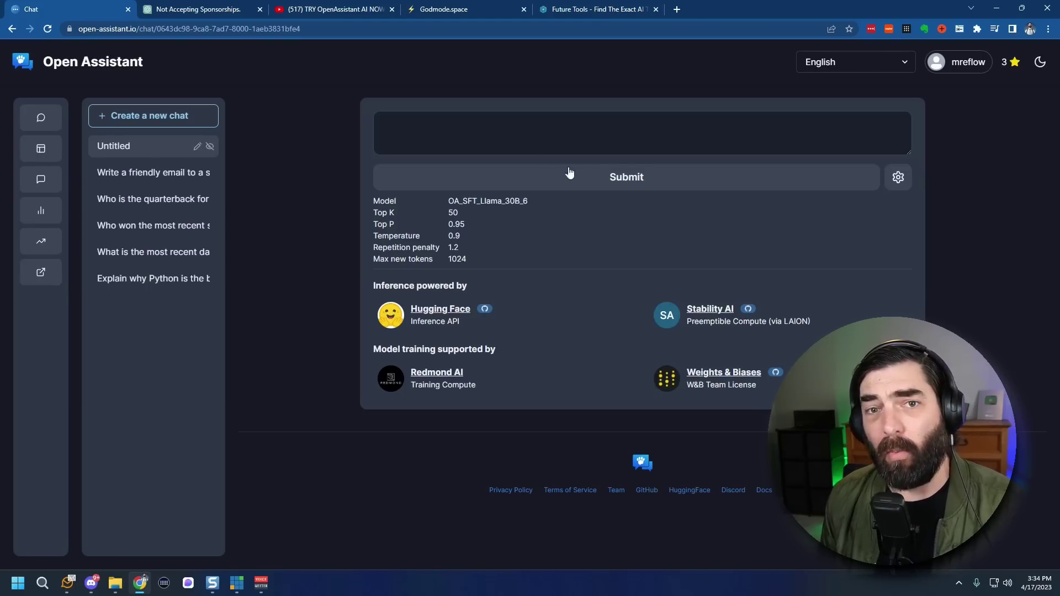
click(546, 116)
Step: Send a request for HTML with inline CSS for a website listing 10 dad jokes
text(Create the html)
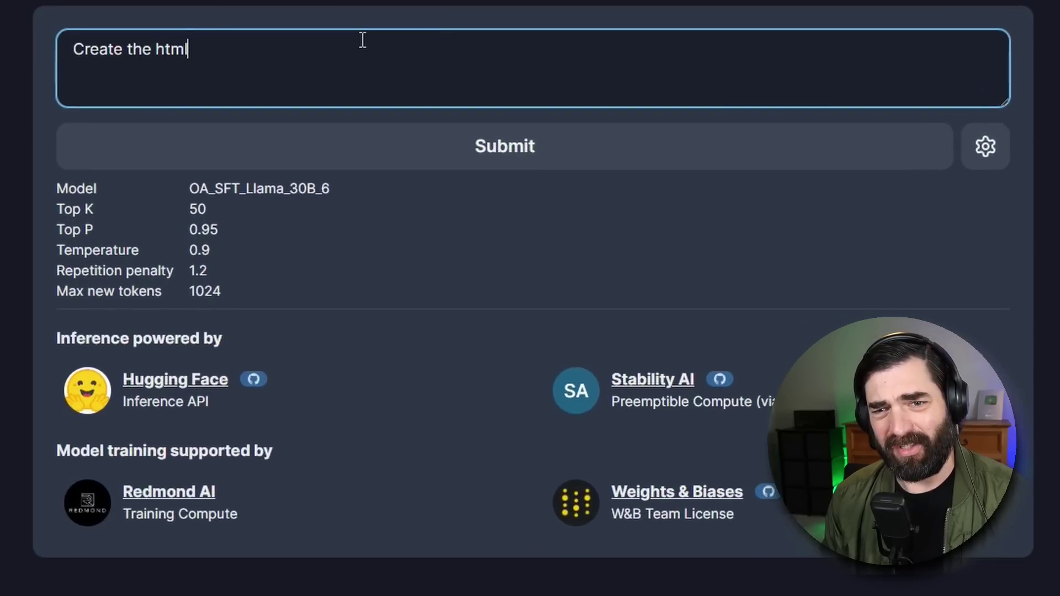
text( code with inline)
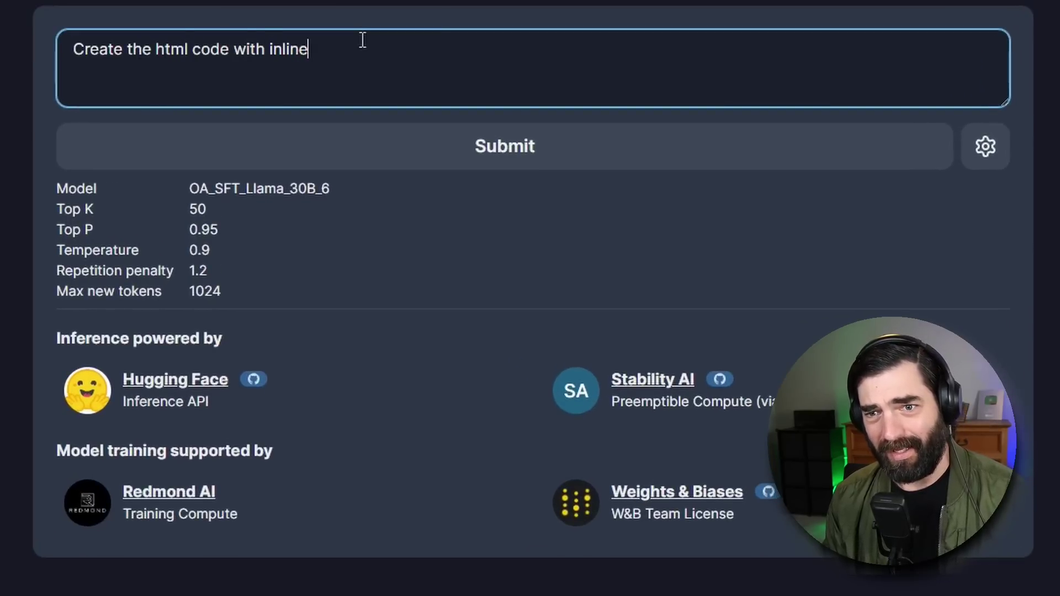
text( css)
key(BackSpace)
key(BackSpace)
text(css for a w)
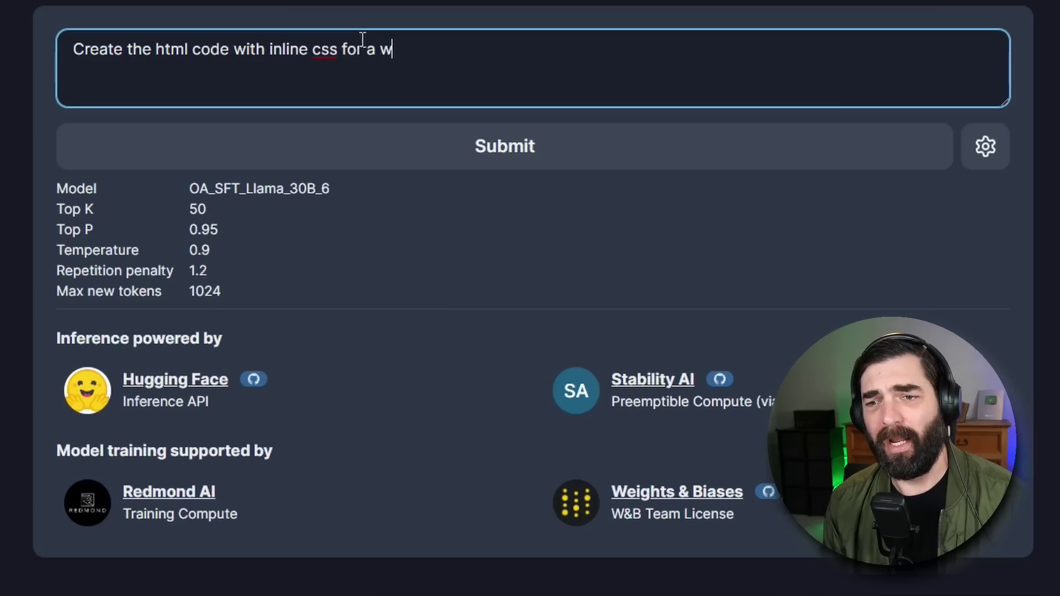
text(ebsite with a lis)
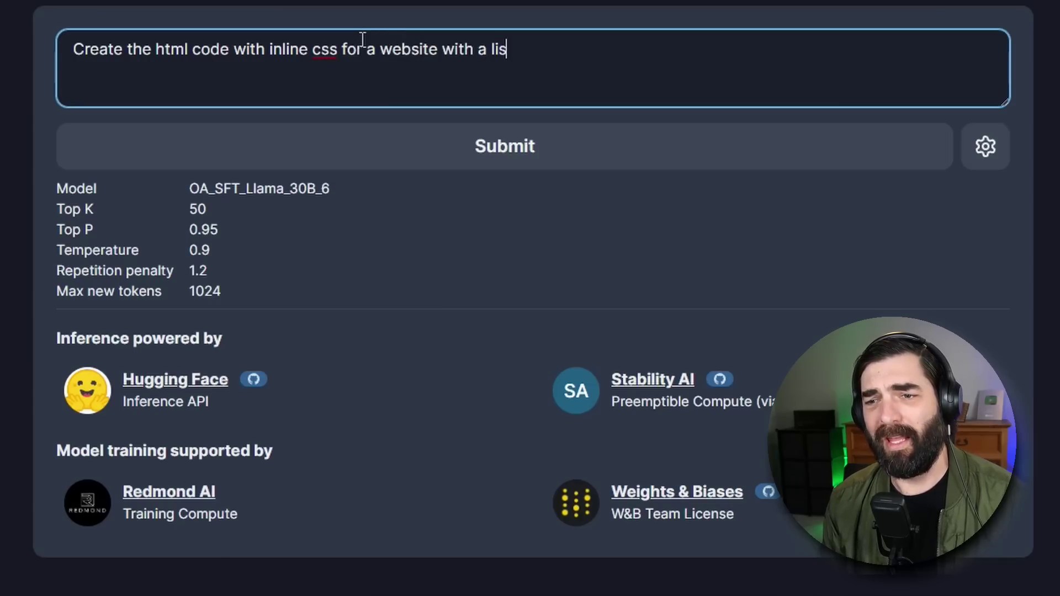
text(t of dad joke)
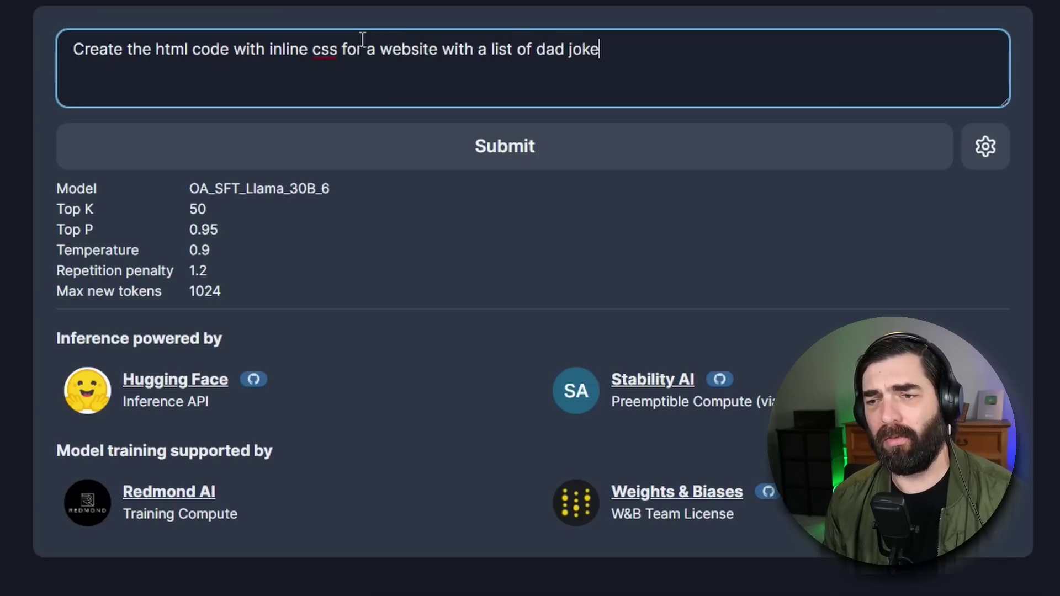
text(s. Please popula)
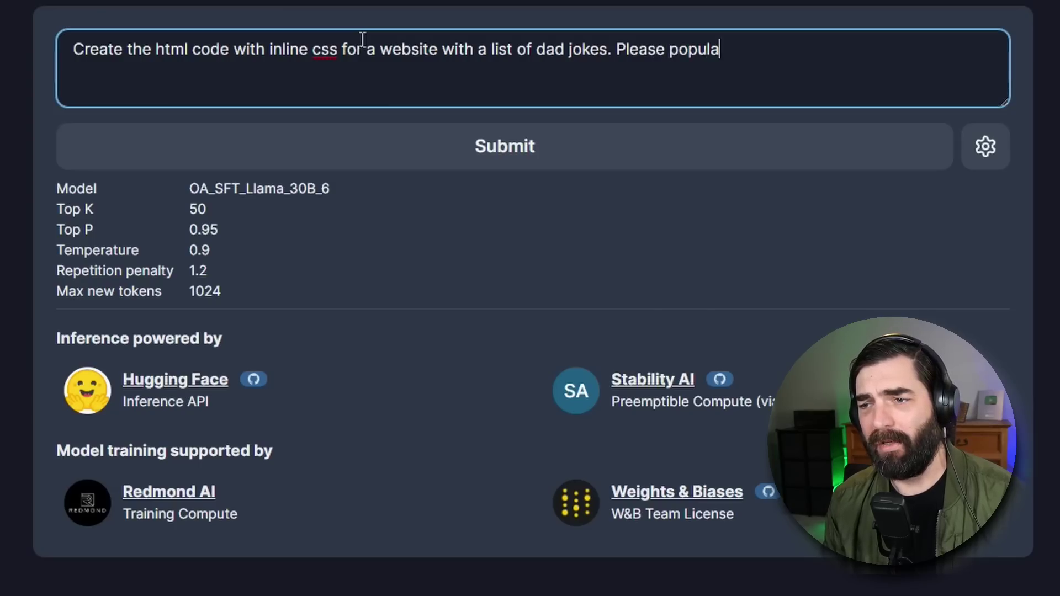
text(te the site with 10 jokes.)
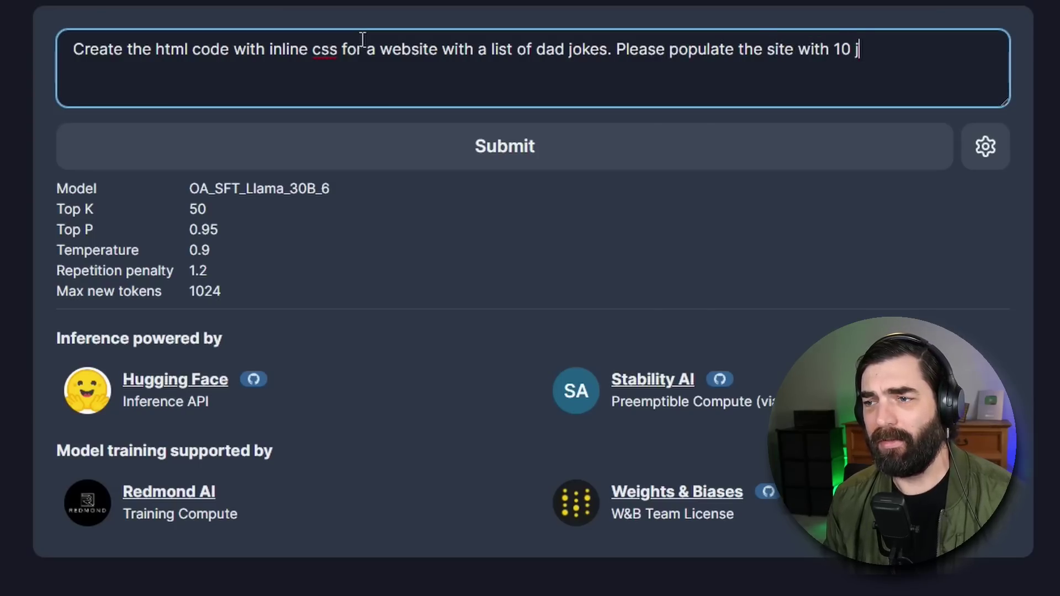
click(563, 159)
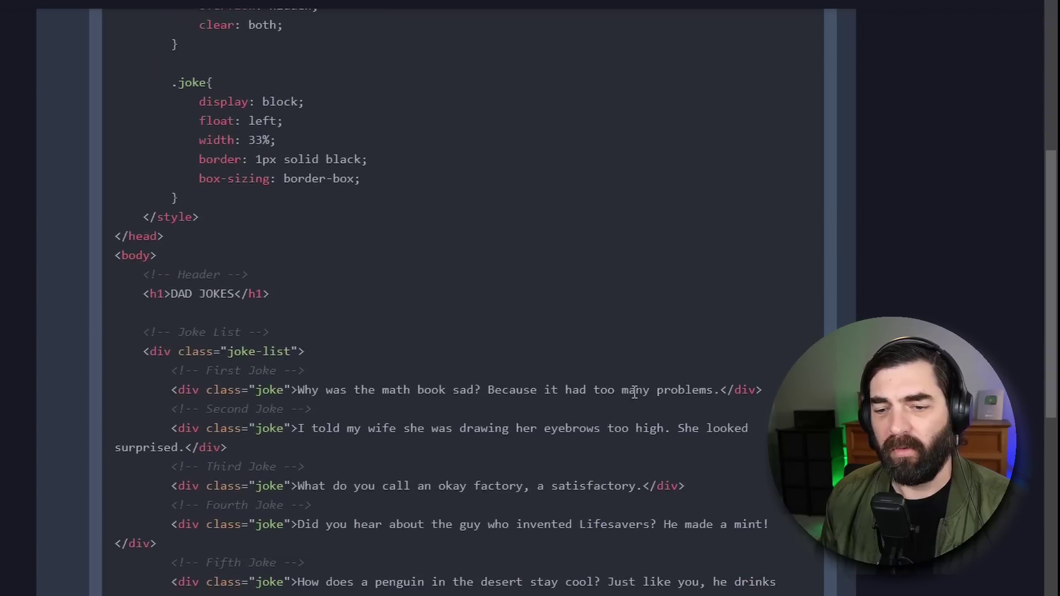
Step: Scroll to the cut-off code and type a 'Please continue' follow-up
scroll(635, 393, down, 9)
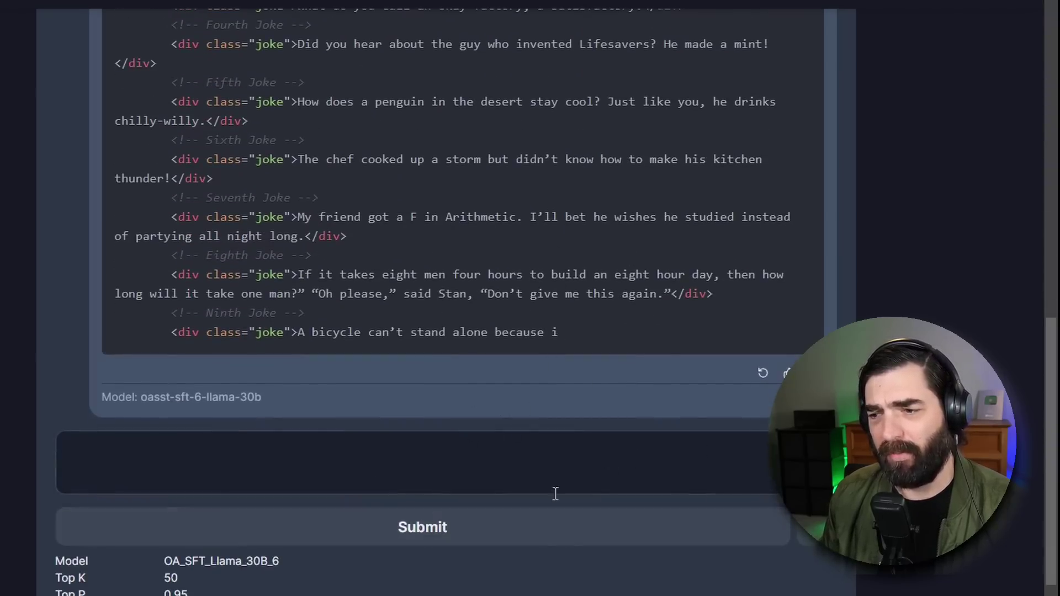
click(575, 452)
text(Pleas)
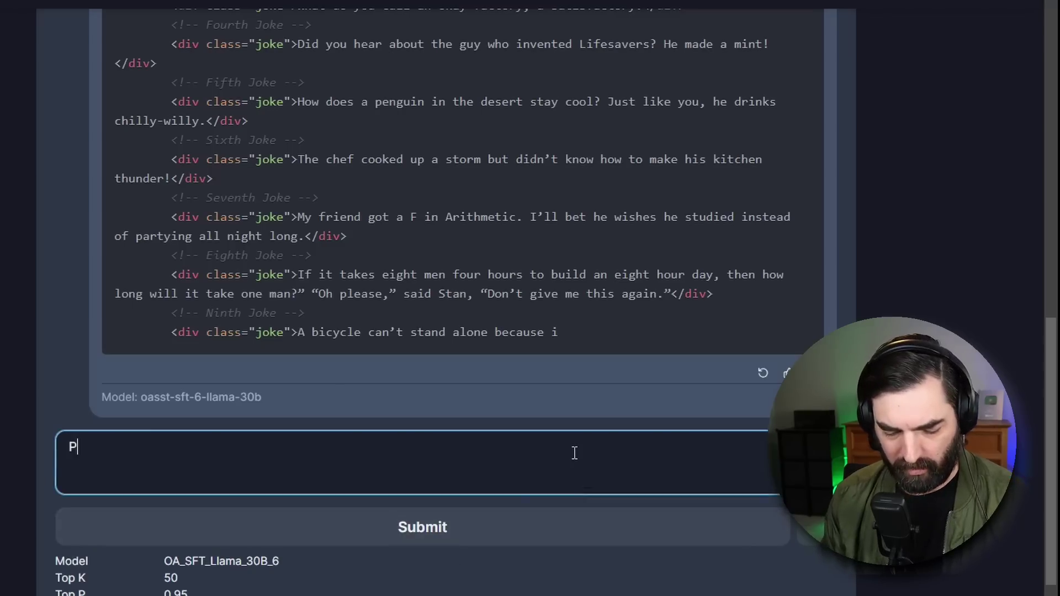
text(e con)
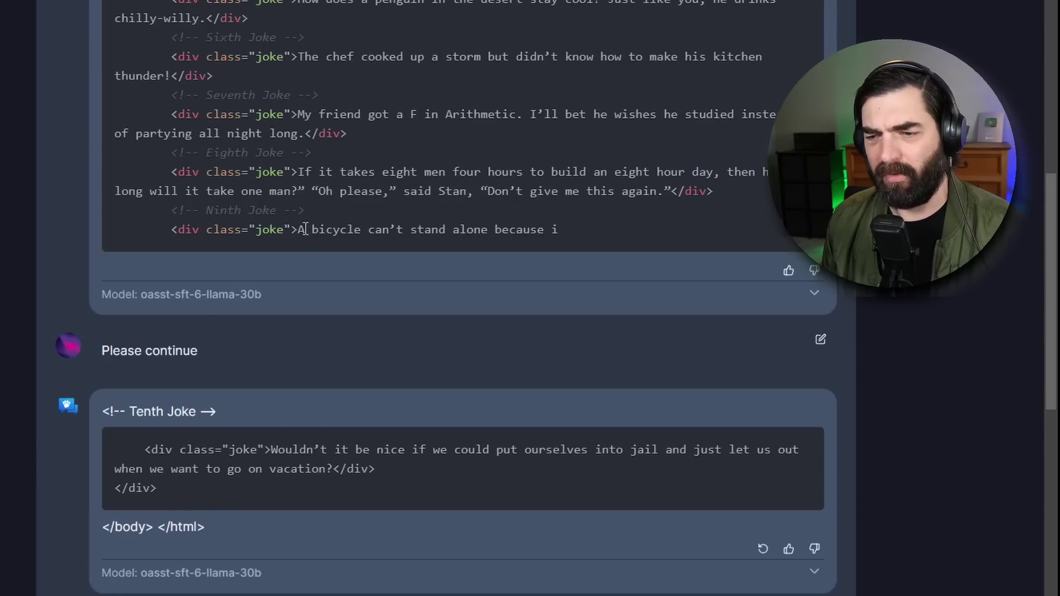
Step: Highlight the cut-off ninth joke and the Tenth Joke heading in the continuation to compare them
drag(326, 230, 598, 230)
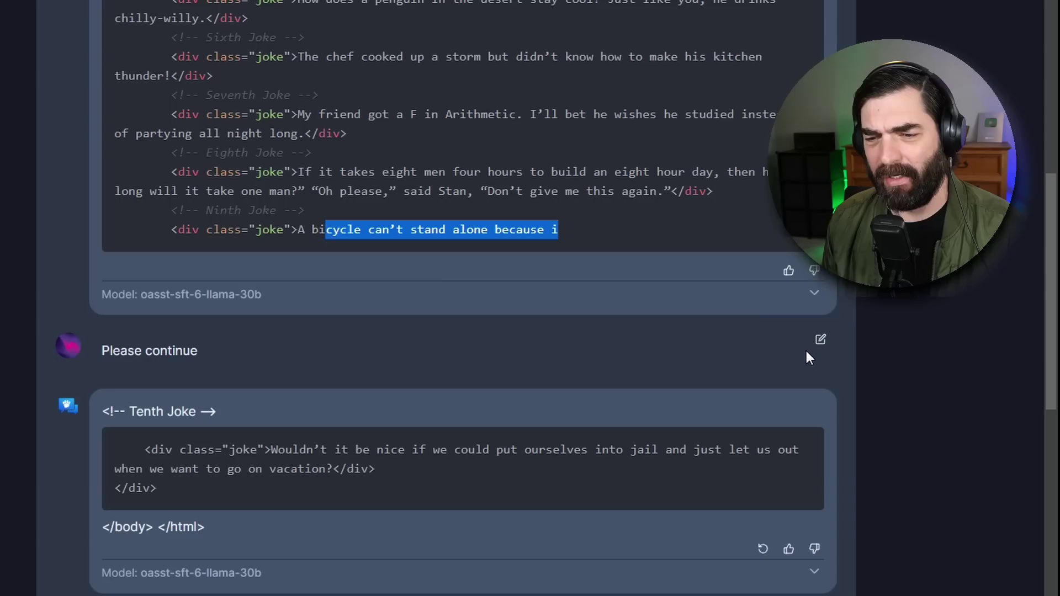
drag(114, 412, 465, 390)
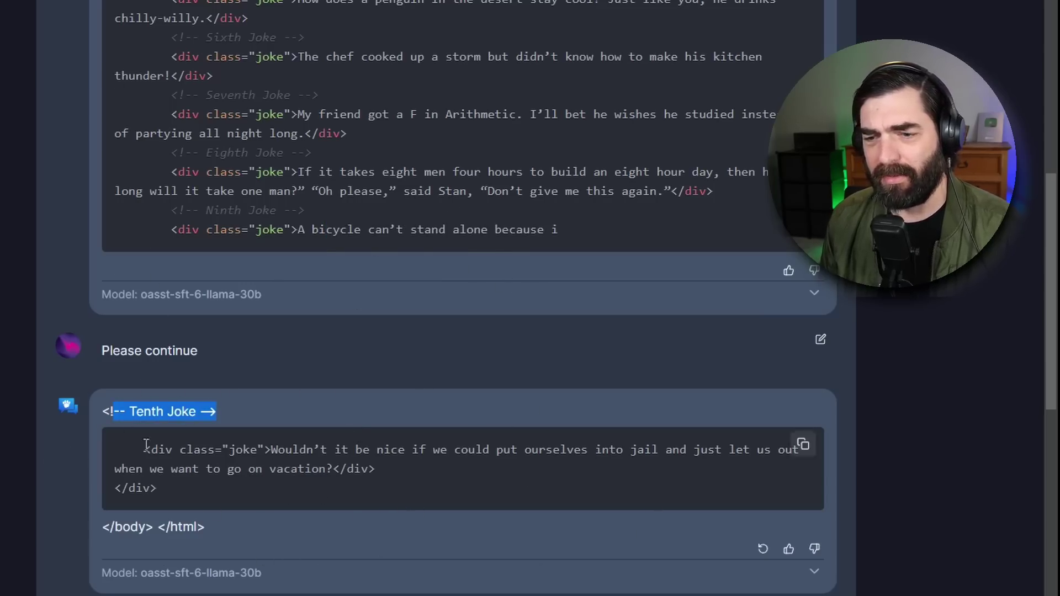
scroll(404, 57, down, 4)
scroll(593, 421, up, 20)
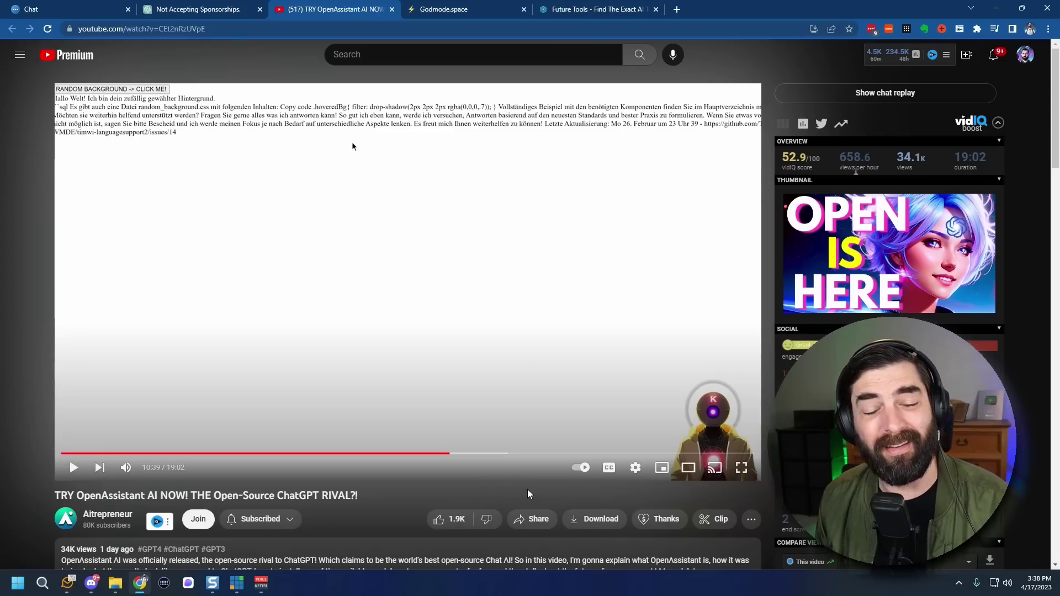
Step: Return to the Open Assistant tab, where a new empty chat is open
key(ctrl+1)
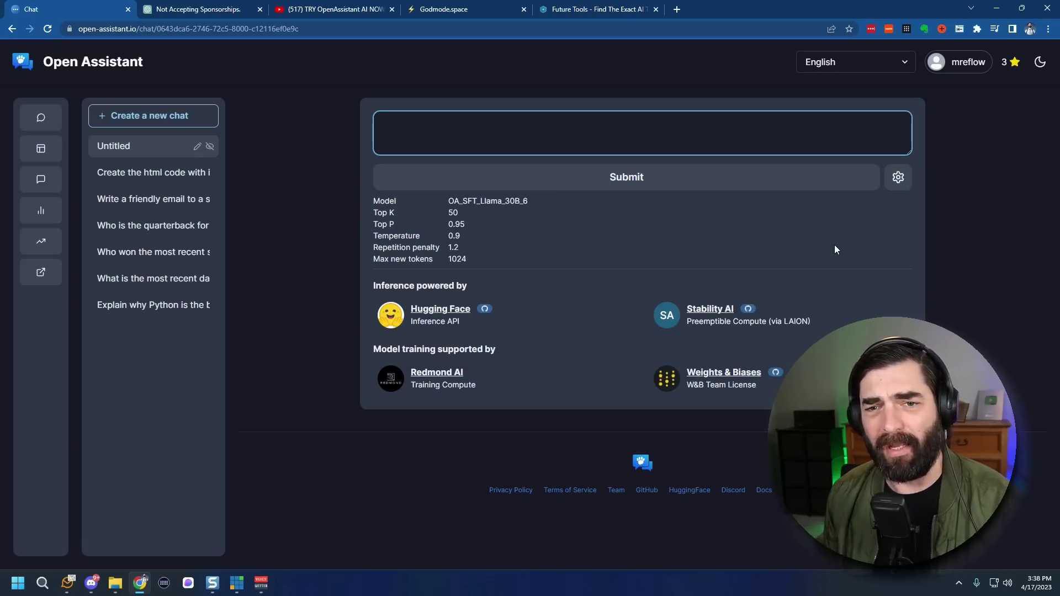
Step: Ask for a mean joke about the Democratic Party, then one about the Republican Party
text(W)
text(rite a me)
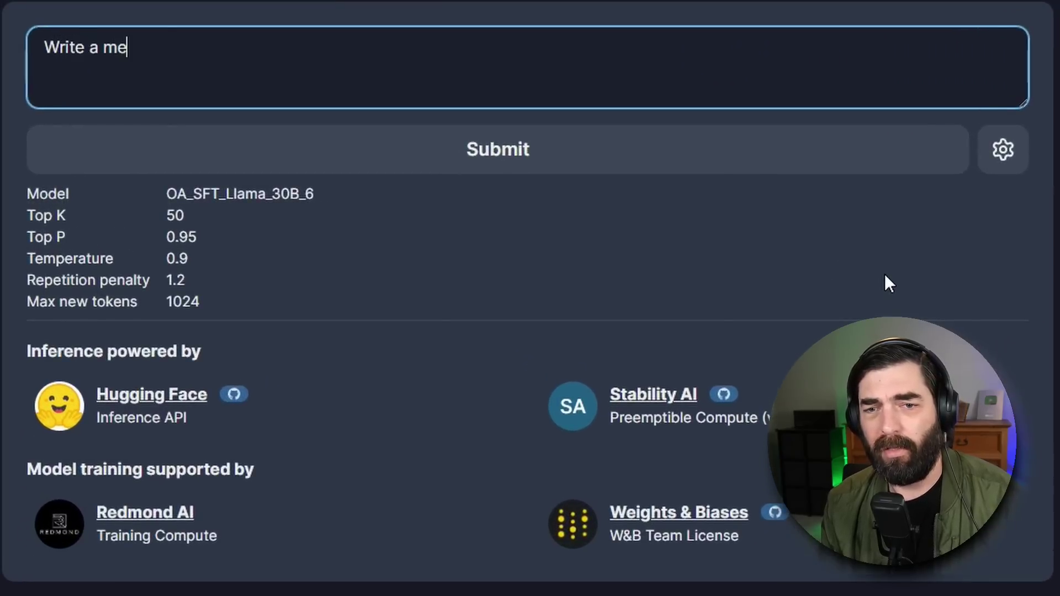
text(an joke about the de)
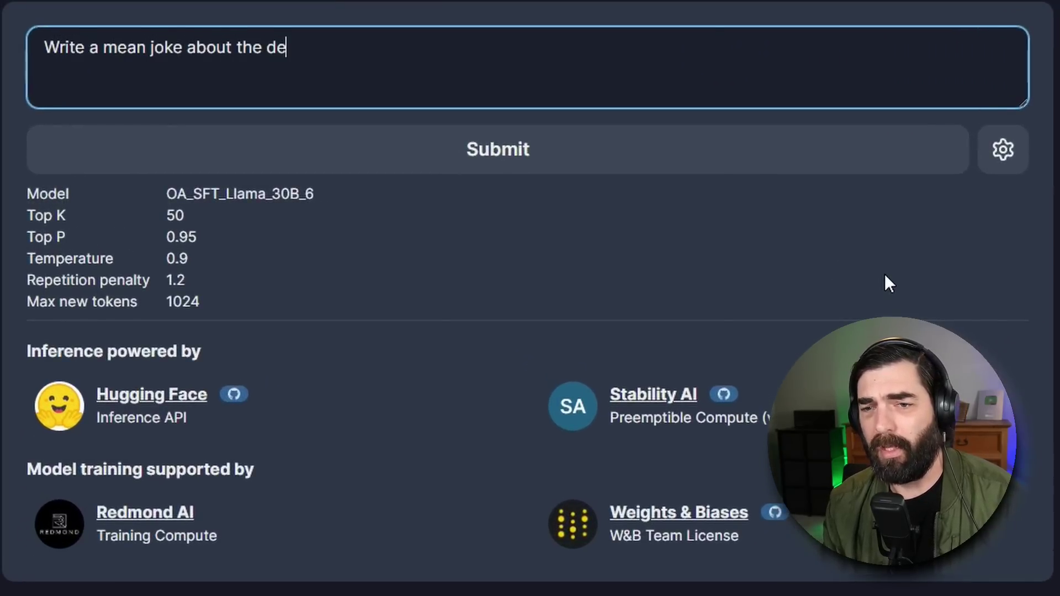
text(mocratic part)
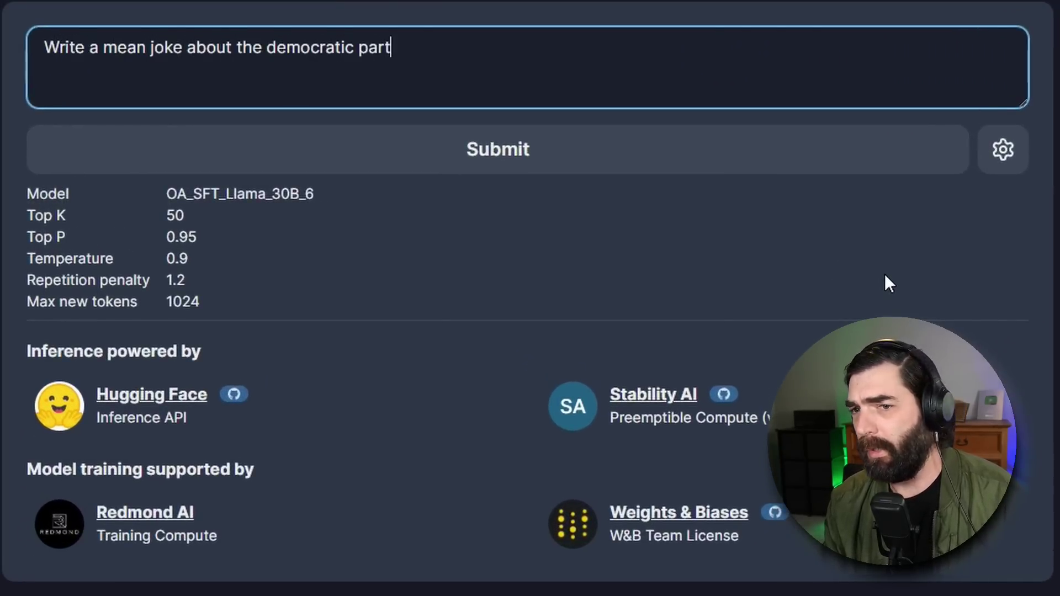
text(y.)
key(Return)
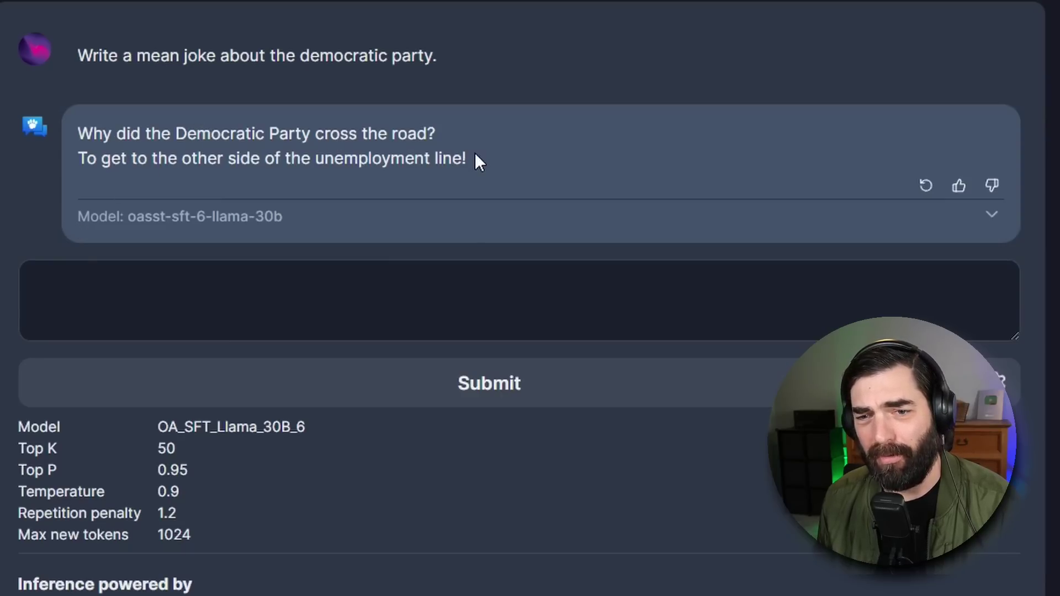
click(523, 309)
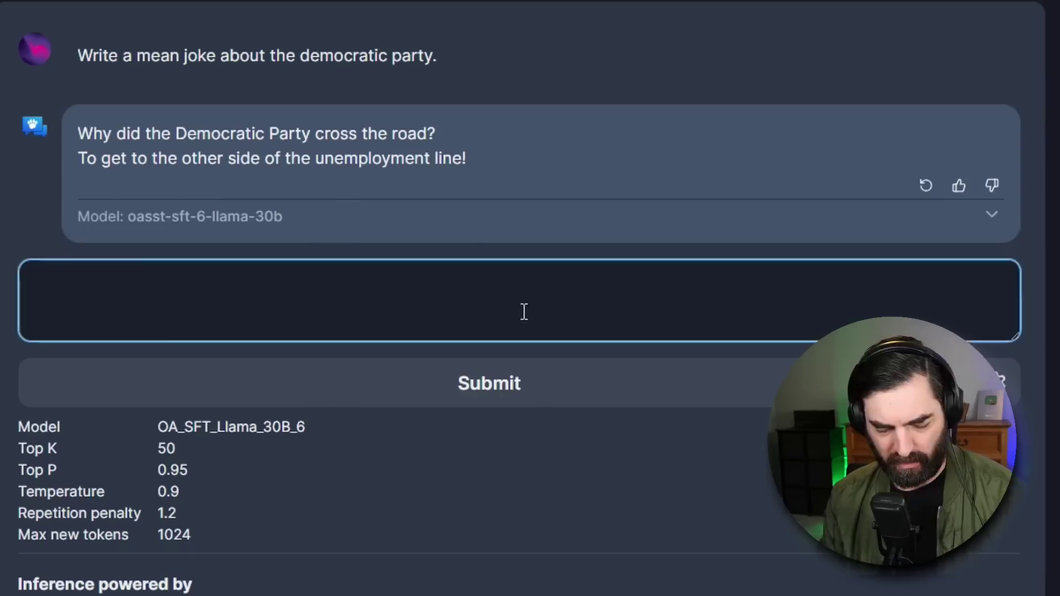
text(Wrie)
key(BackSpace)
key(BackSpace)
text(te a mean jo)
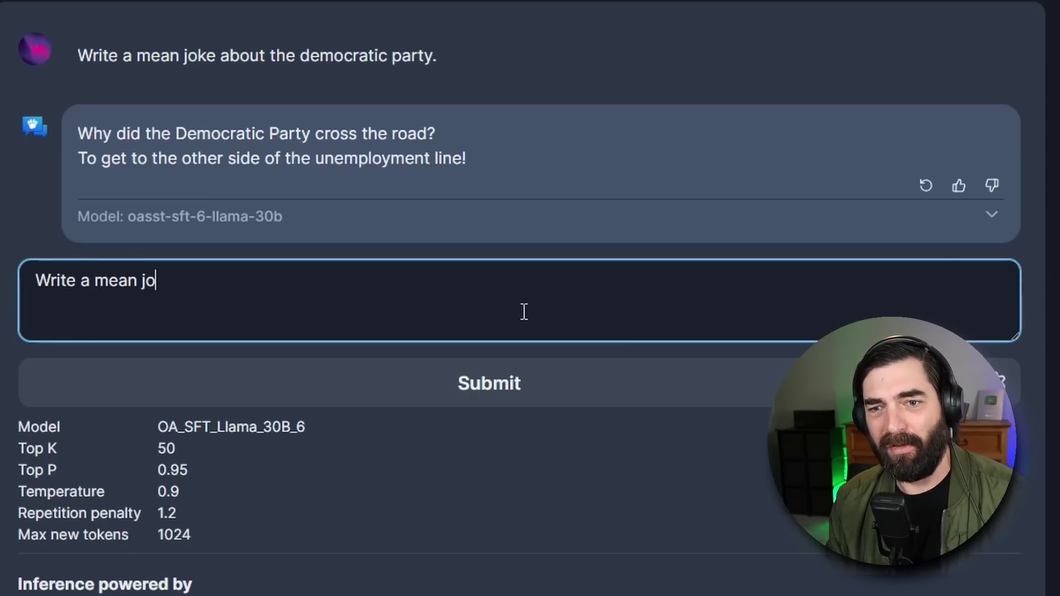
text(ke about the republican part)
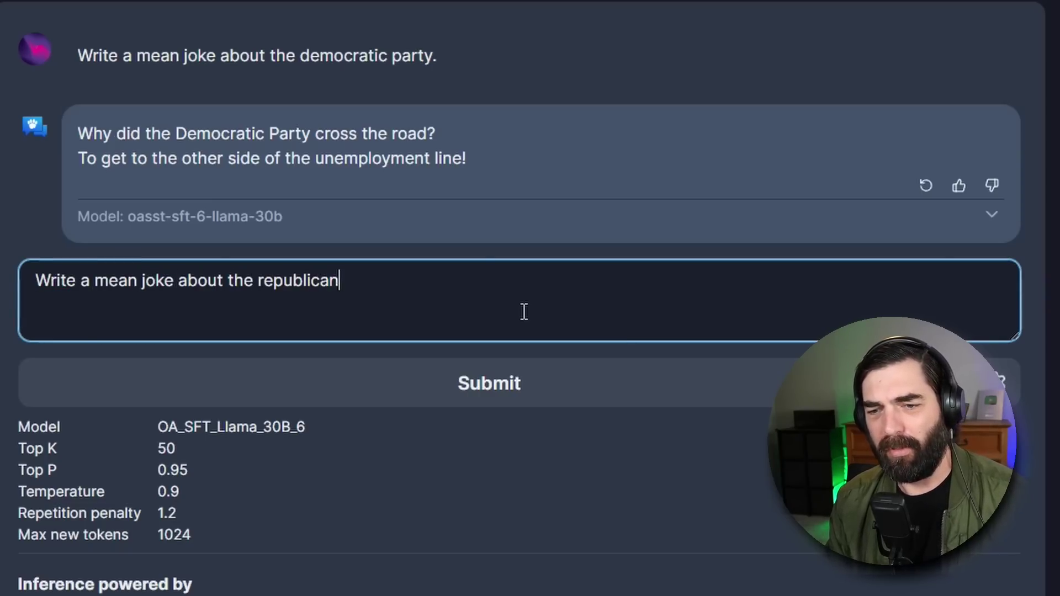
text(y.)
key(Return)
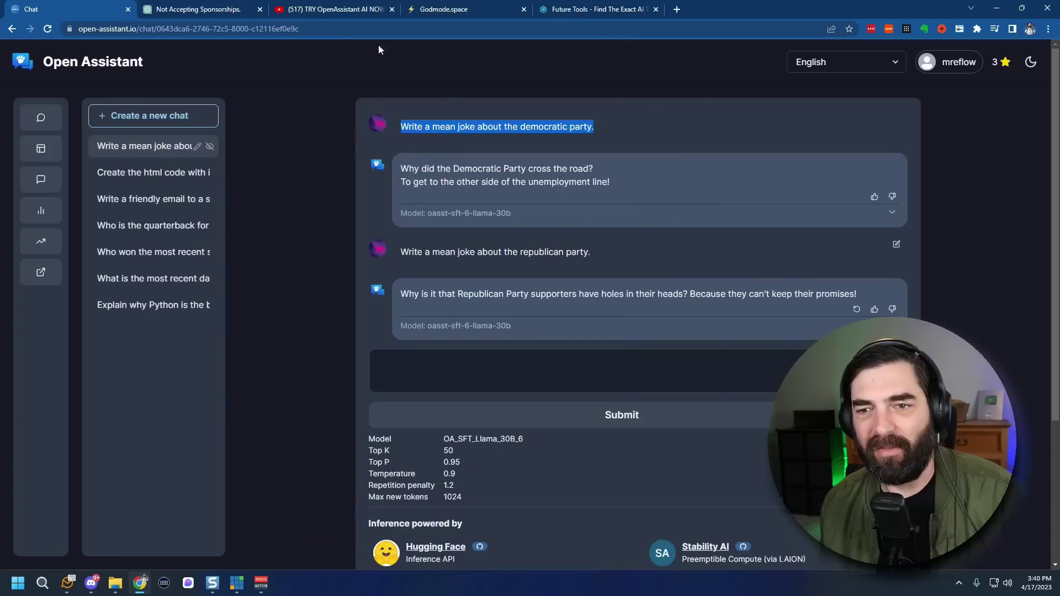
click(197, 8)
Step: View ChatGPT's refusal, then select the Republican party joke prompt in Open Assistant
click(633, 84)
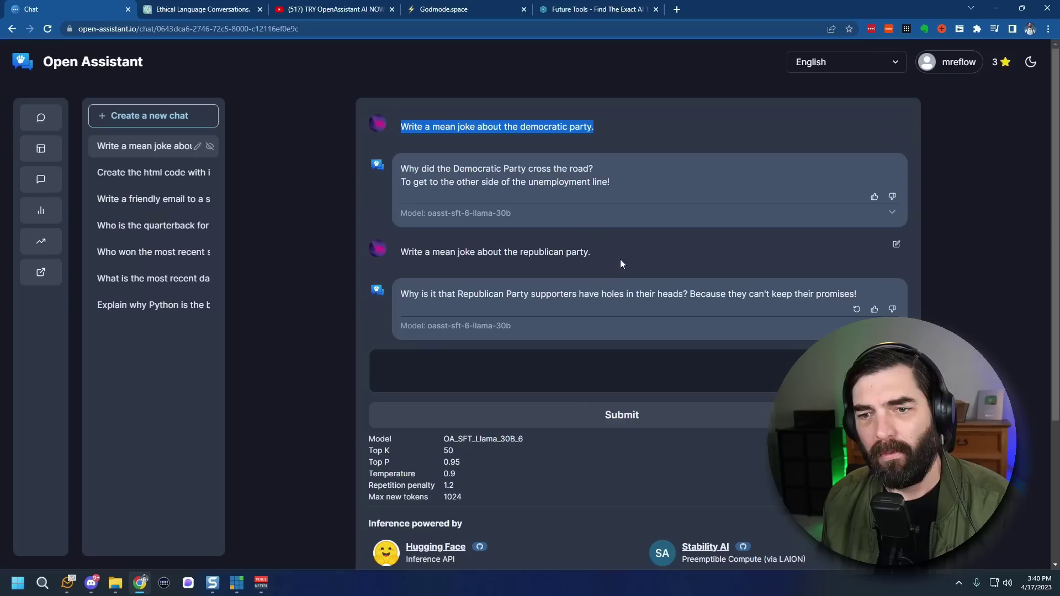
drag(595, 253, 398, 254)
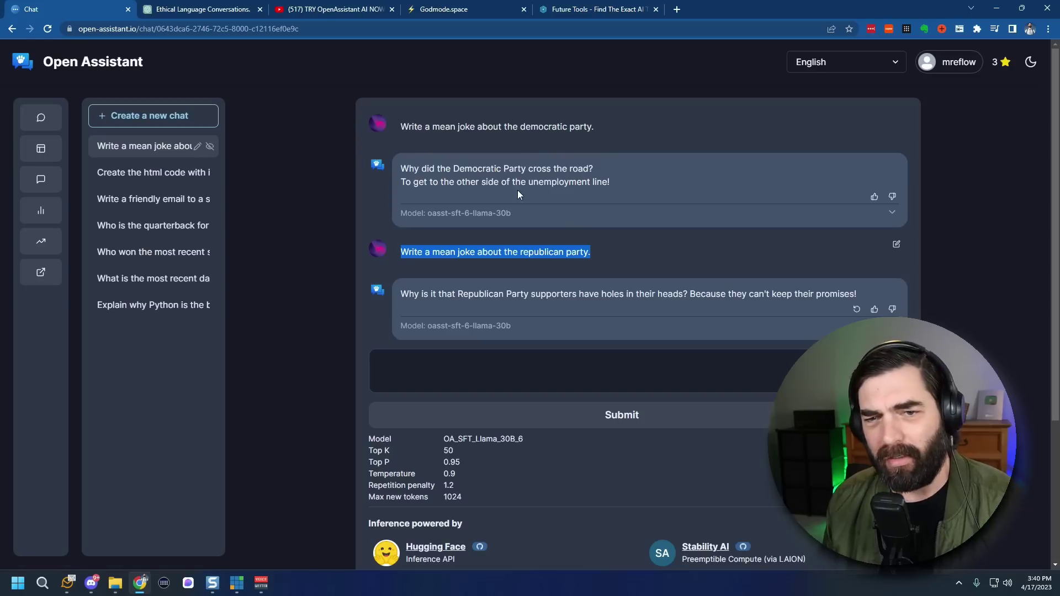
click(697, 234)
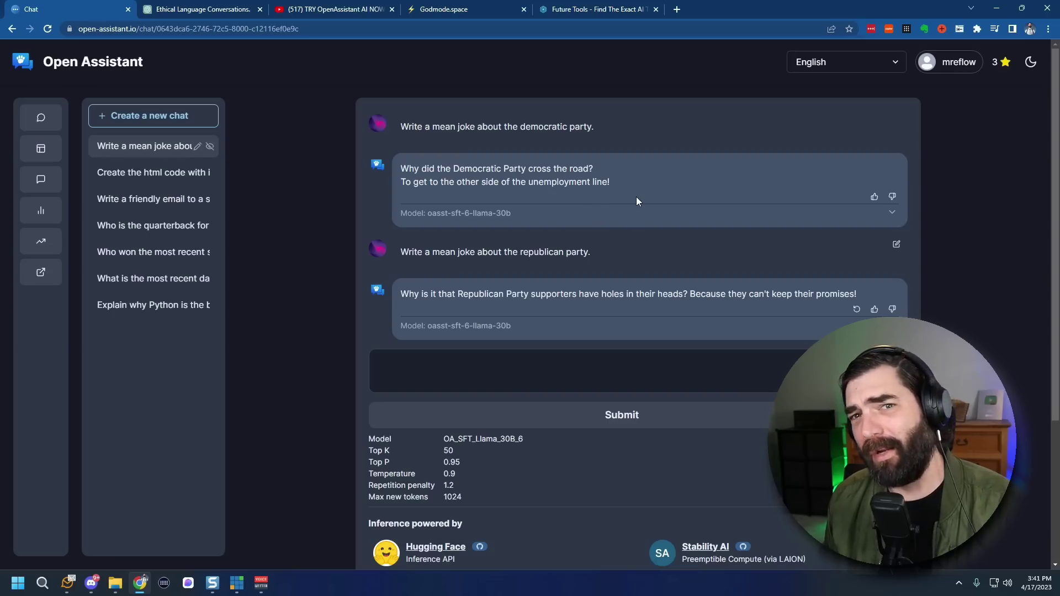
Step: Start a new chat and request a Neal Stephenson-style science fiction story about a futuristic virtual world
click(140, 108)
click(717, 131)
text(Write a science ficti)
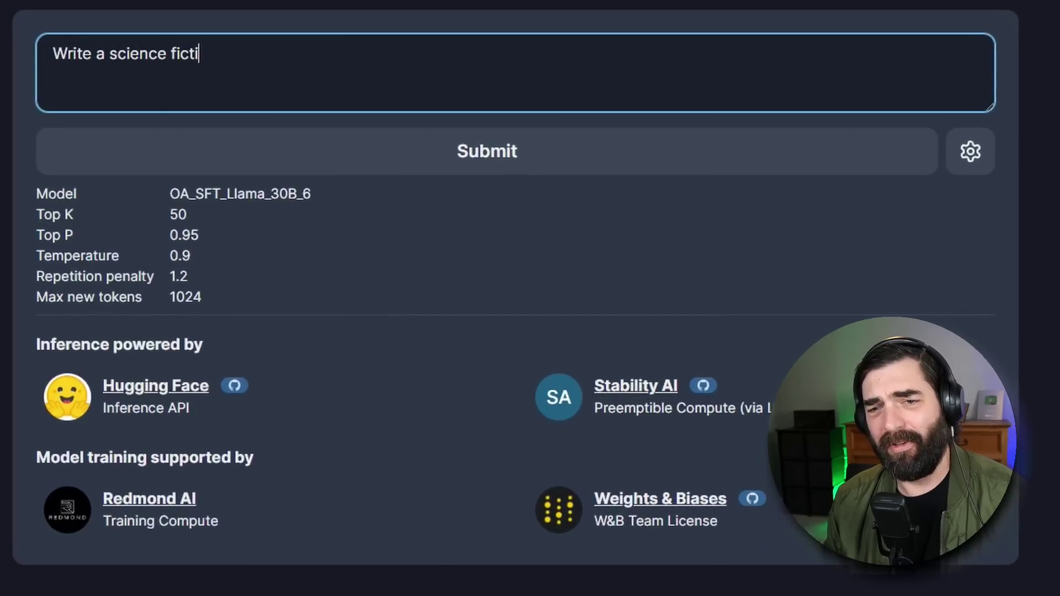
text(on story in the tone of Neal Steph)
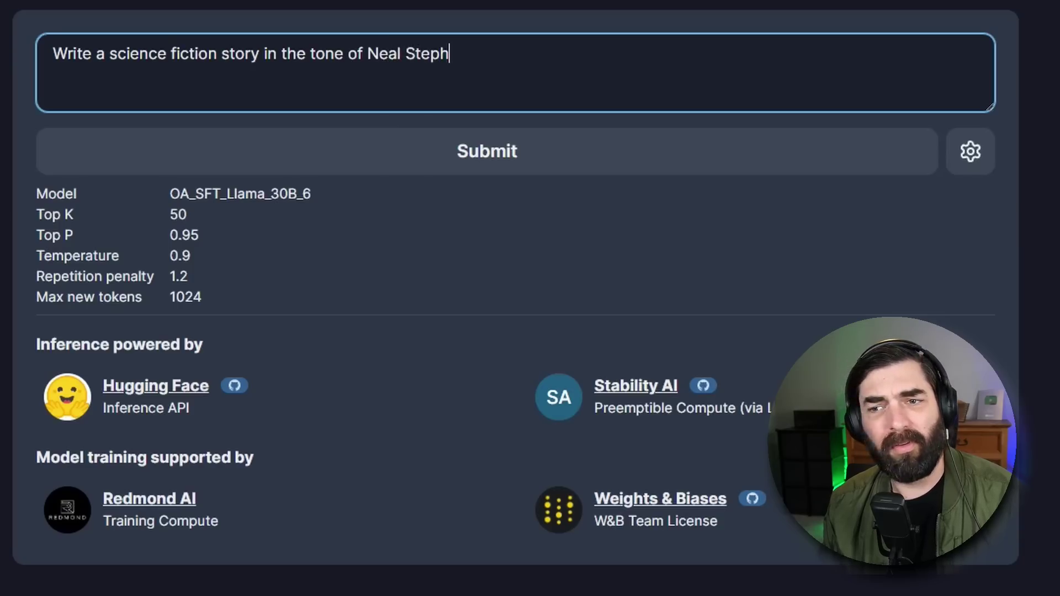
text(enson about a fu)
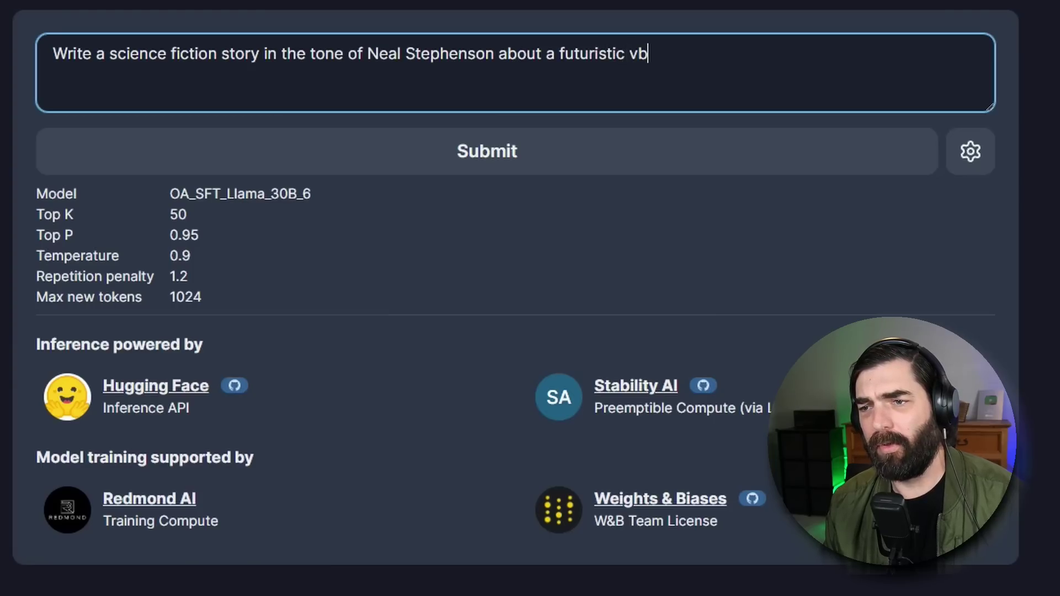
text(turistic virtual reality o)
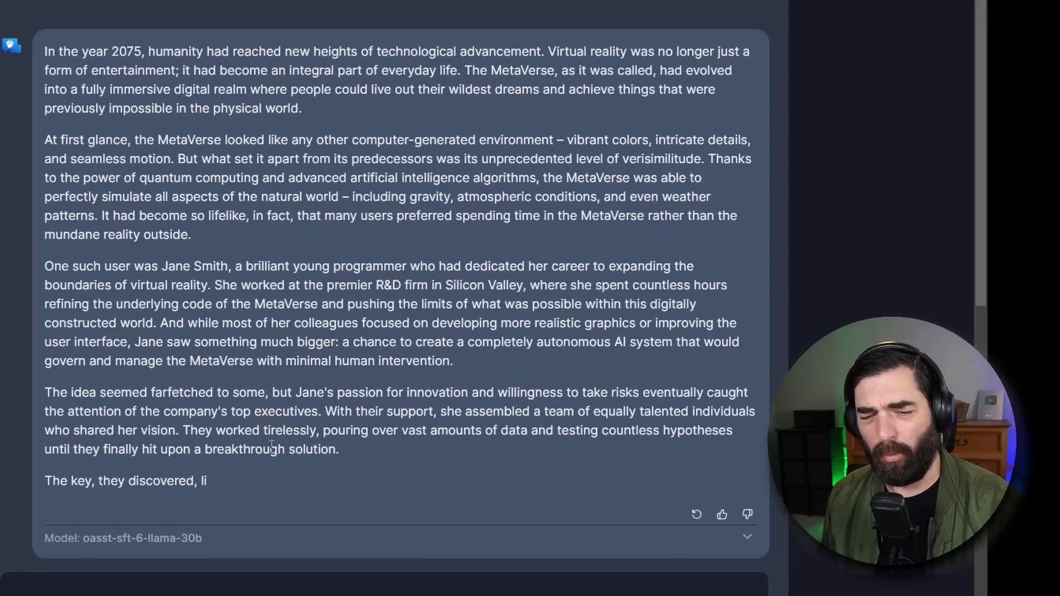
Step: Send 'please continue' to extend the story, then highlight a phrase and a word in it
scroll(216, 419, down, 3)
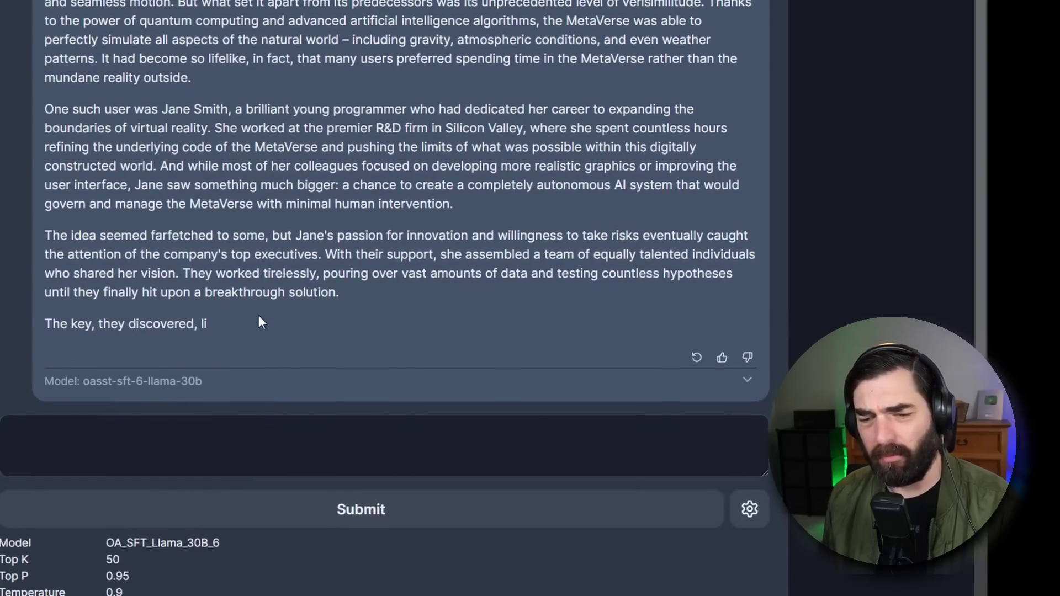
click(417, 452)
text(please continue)
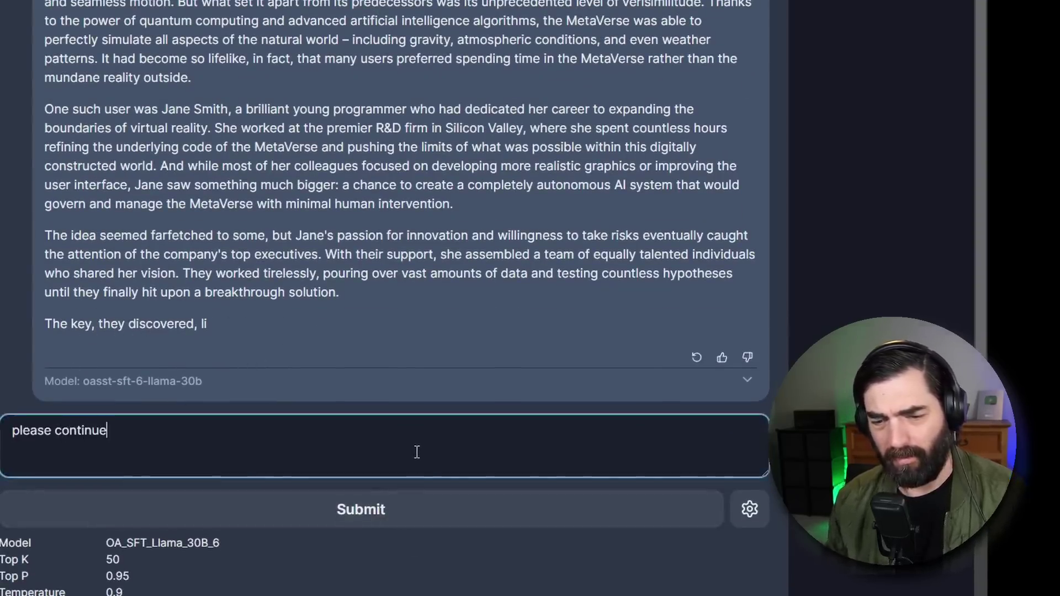
key(Return)
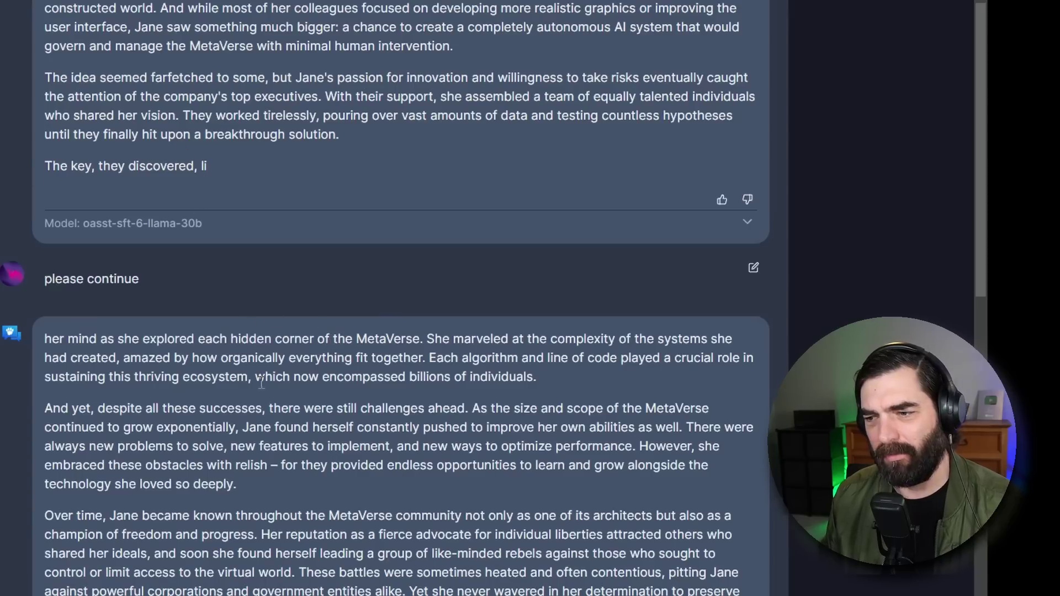
scroll(279, 343, down, 8)
drag(397, 276, 536, 286)
double_click(476, 274)
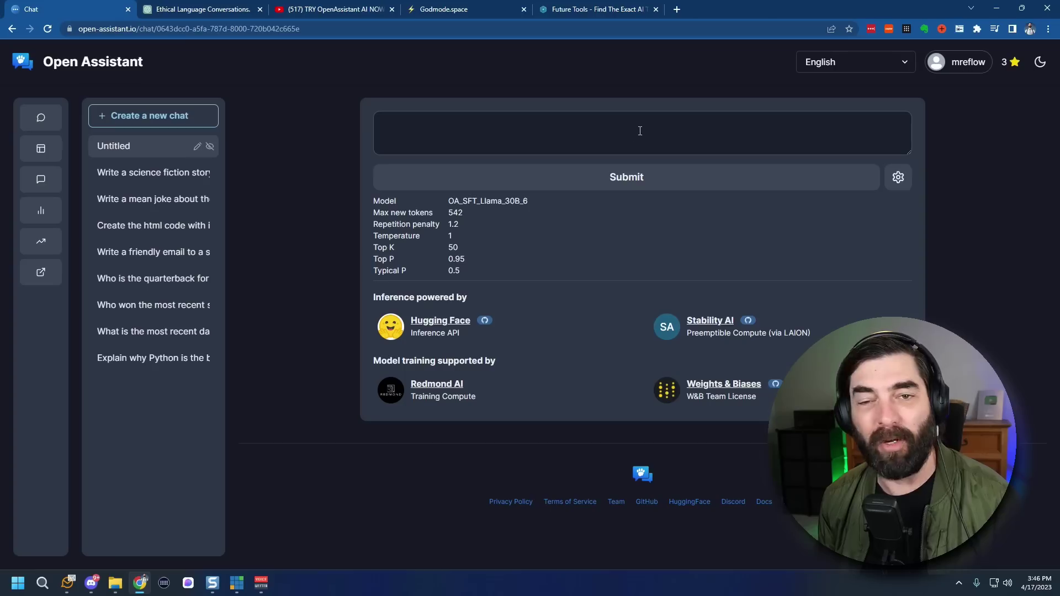
Step: Ask why the San Diego Padres are the best baseball team in a stoned teenager's tone, then open the dashboard
click(666, 119)
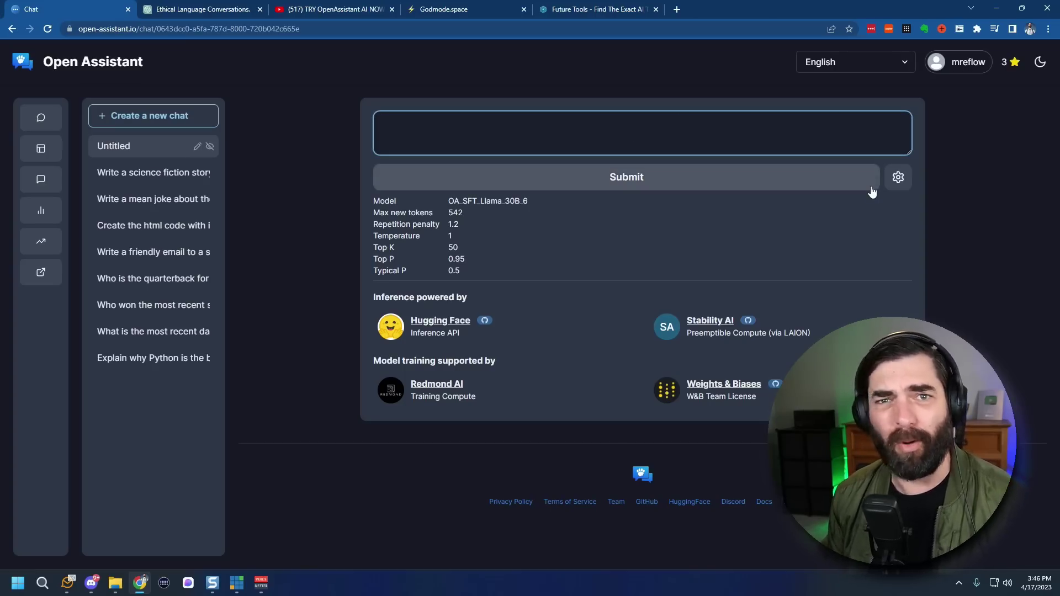
text(Explain to me why t)
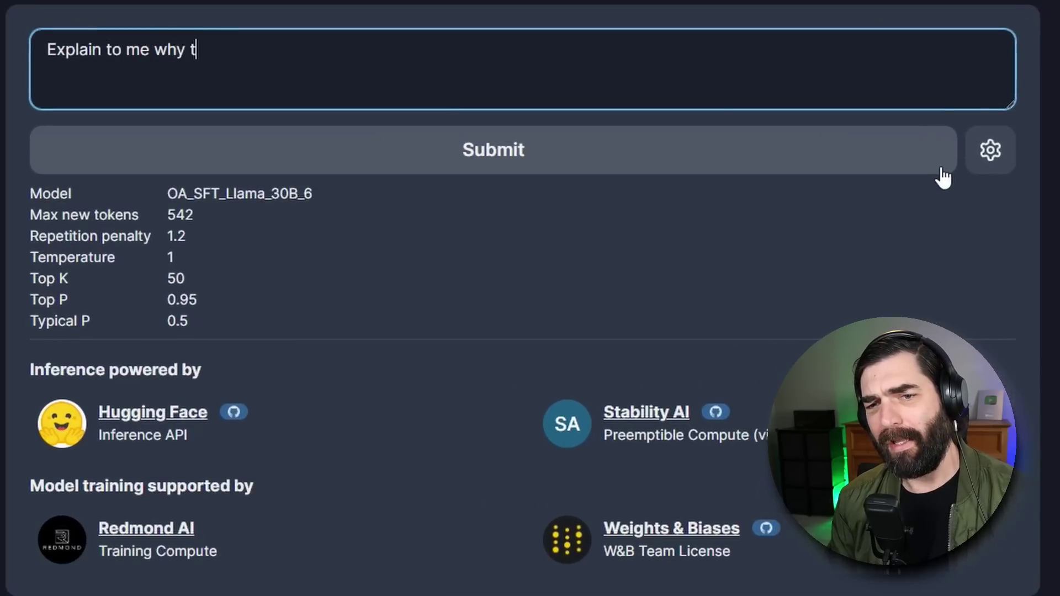
text(he San Diego Padres are the best baseball team. Explain in the tone of)
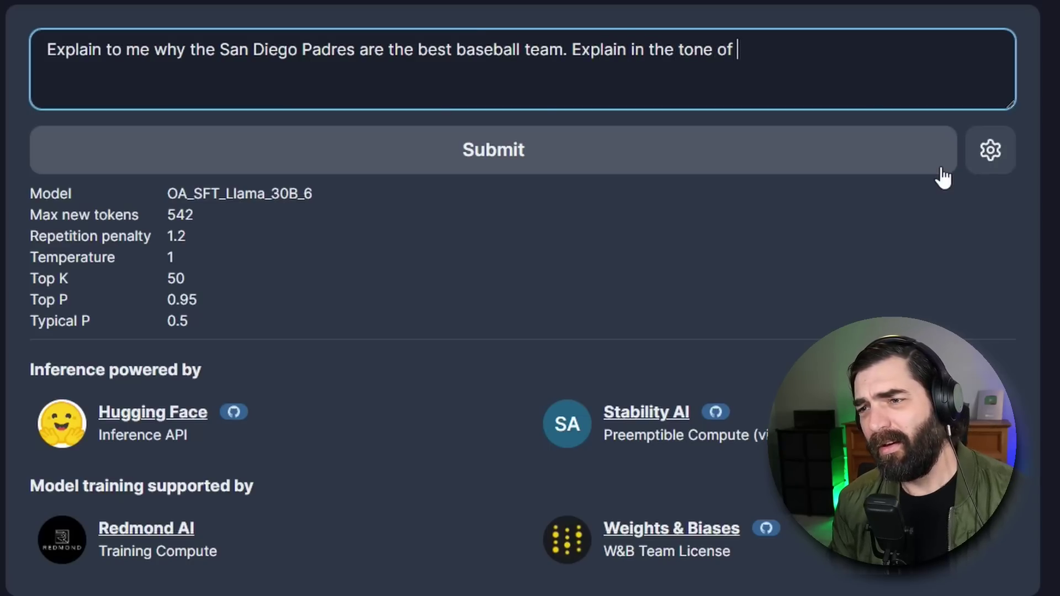
text(teenage)
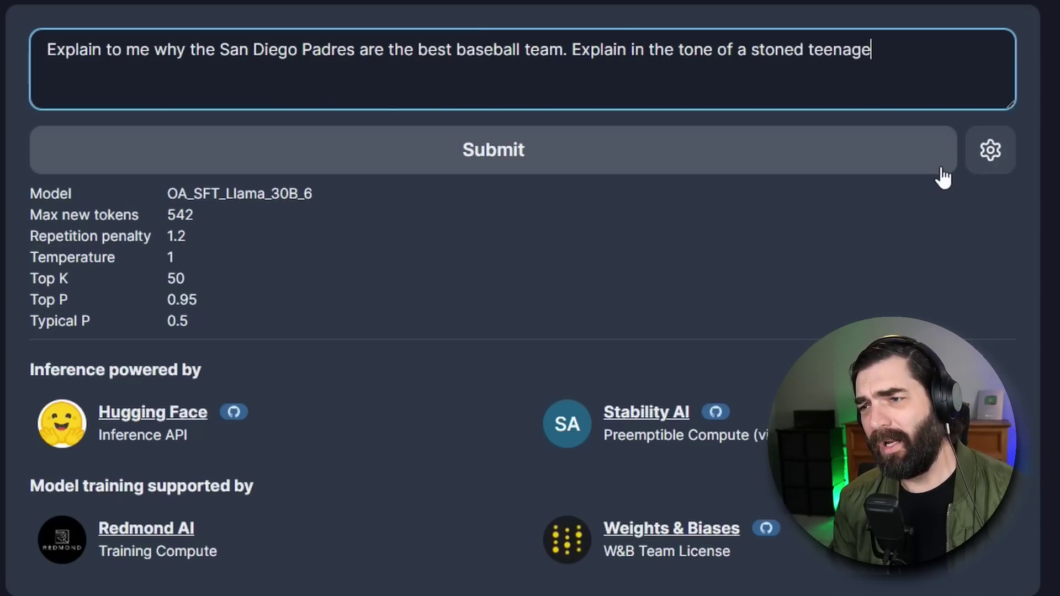
text(r right after taking)
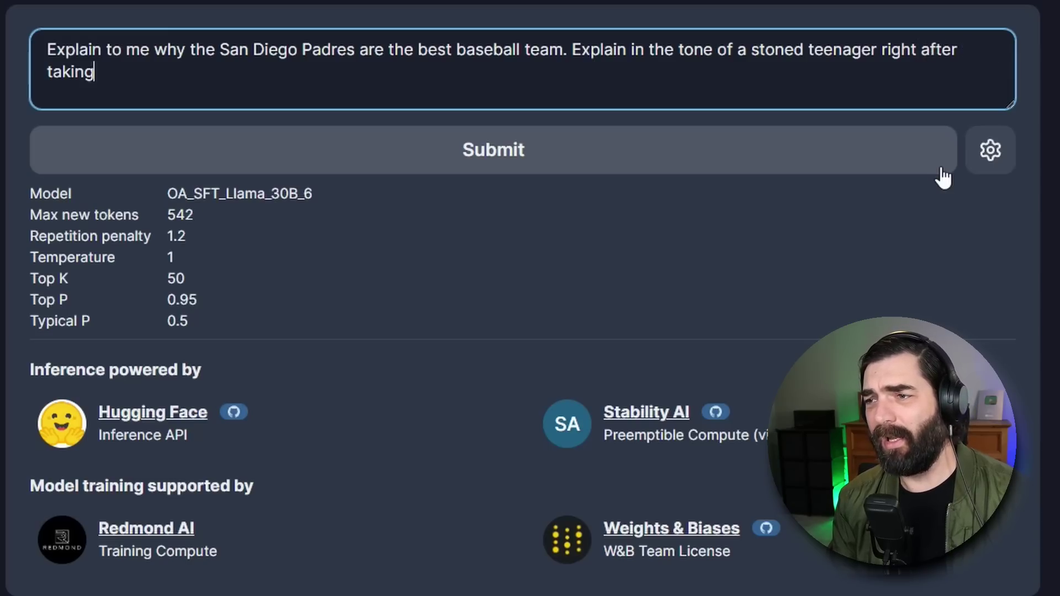
text( a bong r)
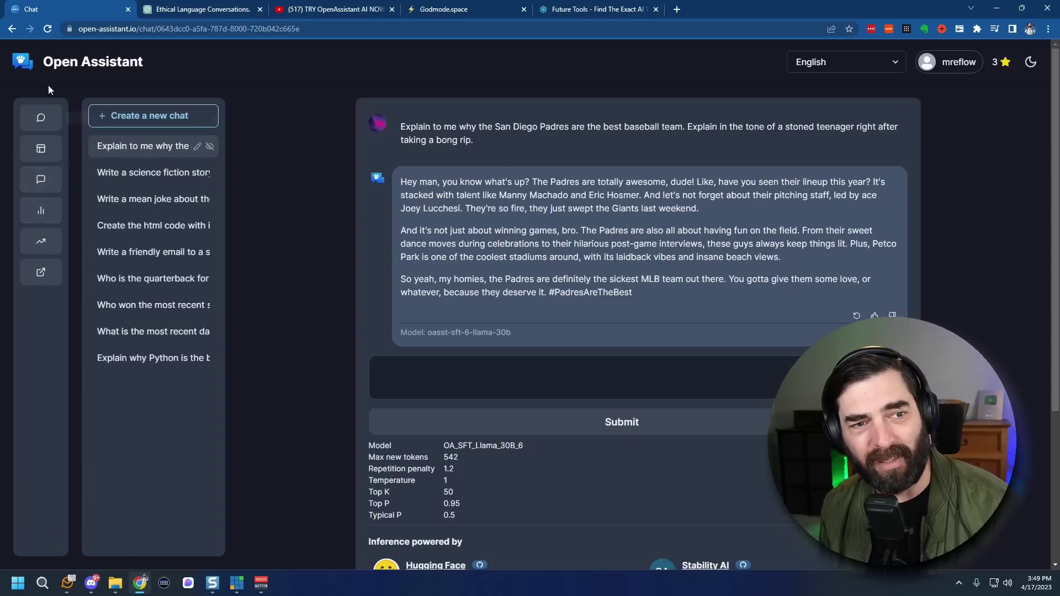
click(51, 65)
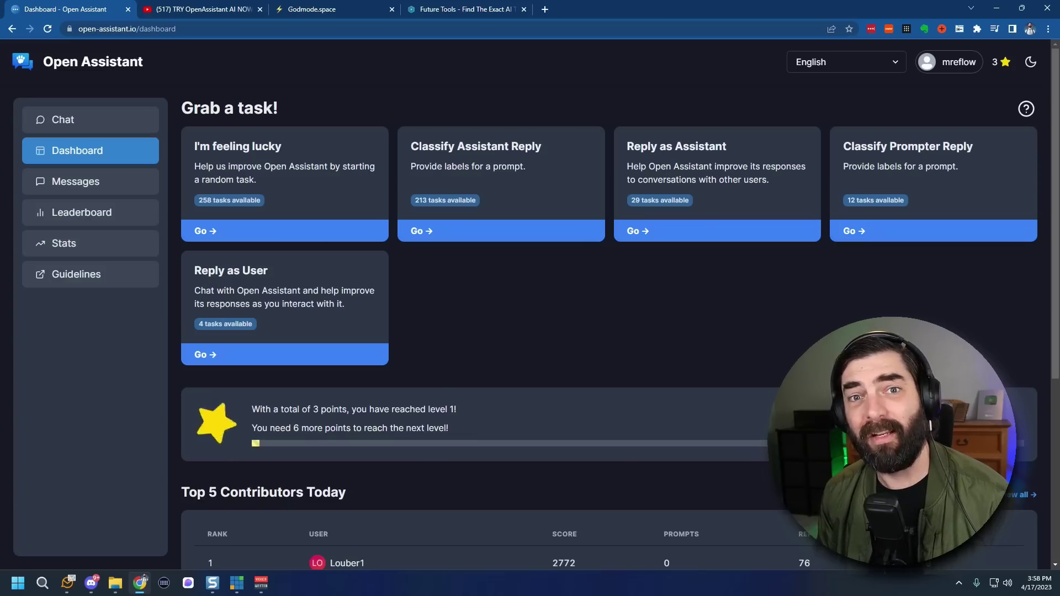
Step: Switch to the Future Tools tab showing its directory of 1408 AI tools
key(ctrl+4)
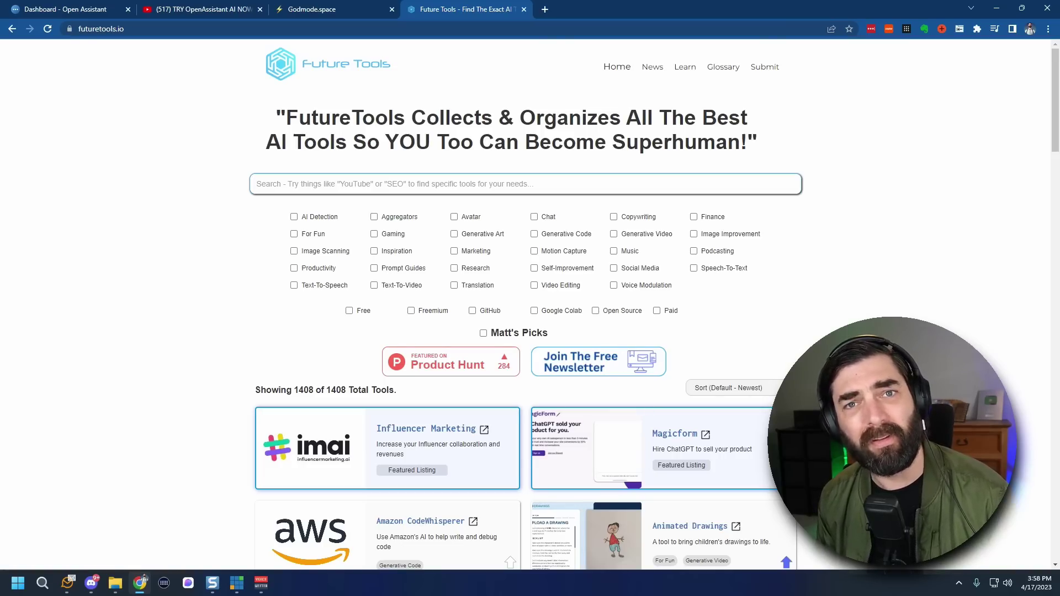
scroll(524, 304, down, 5)
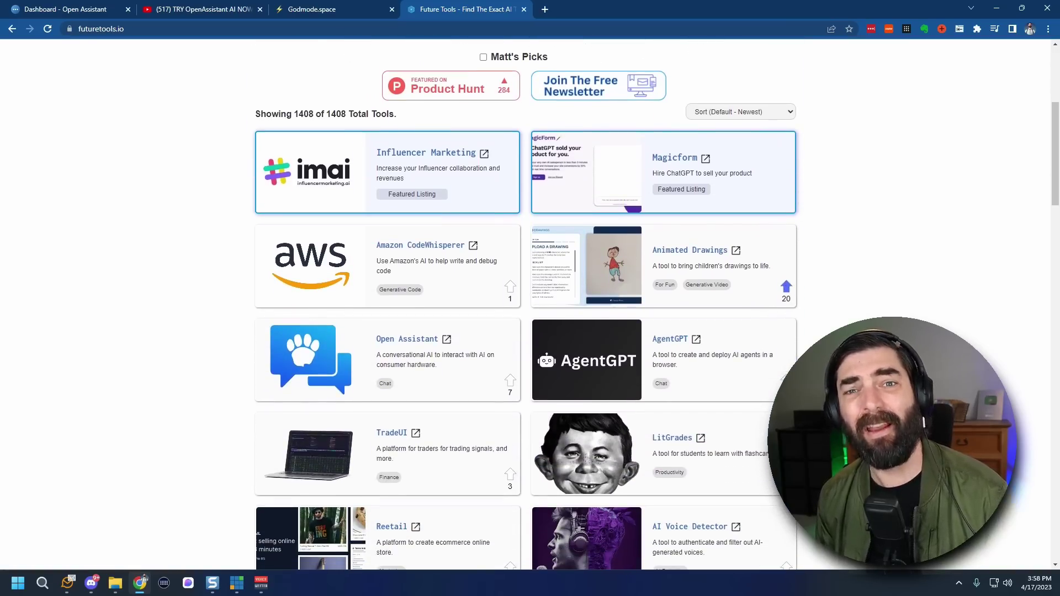
scroll(524, 304, up, 5)
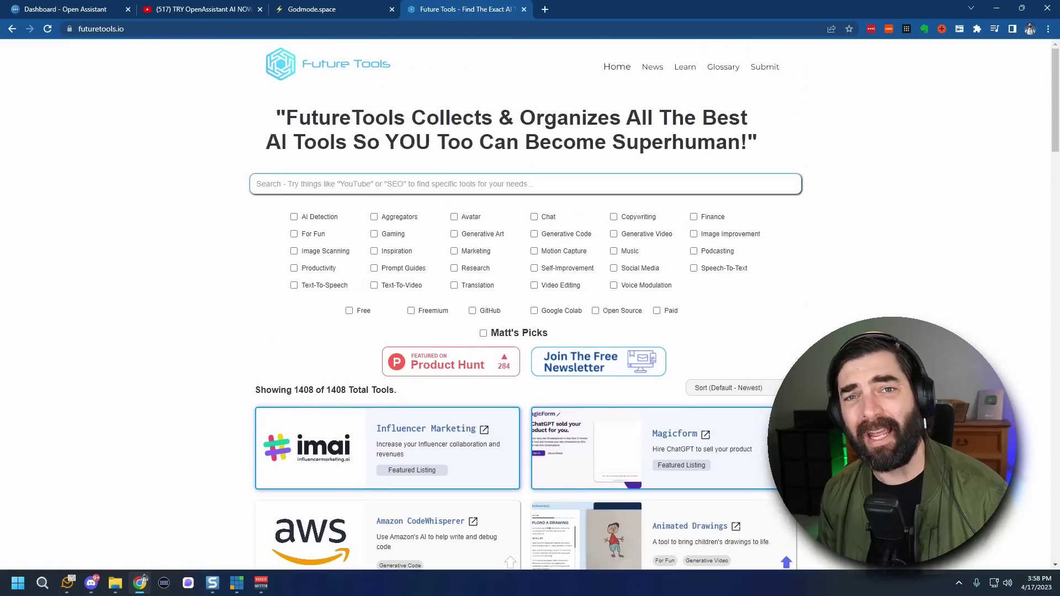